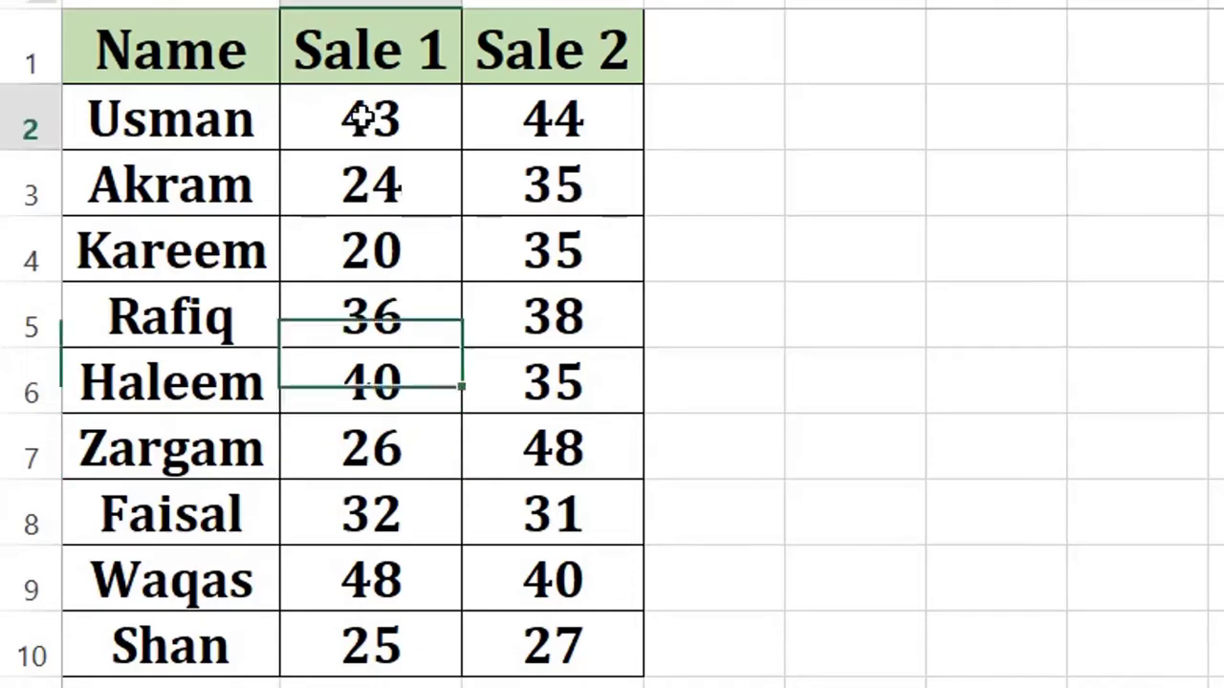
Insert a clustered column chart of Sale 1 and Sale 2 for each name.
{"action": "mouse_move", "coordinate": [369, 118]}
{"action": "left_mouse_down"}
{"action": "mouse_move", "coordinate": [489, 452]}
{"action": "mouse_move", "coordinate": [513, 611]}
{"action": "left_mouse_up"}
{"action": "left_click", "coordinate": [396, 389]}
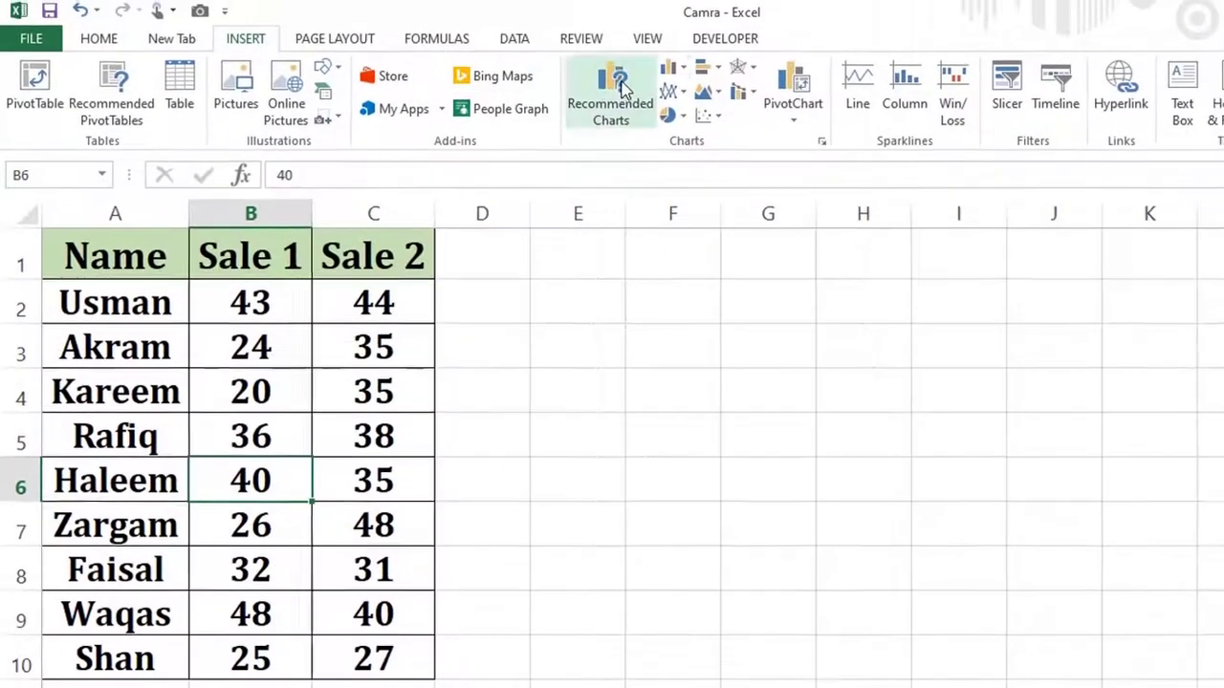
{"action": "left_click", "coordinate": [673, 68]}
{"action": "left_click", "coordinate": [690, 130]}
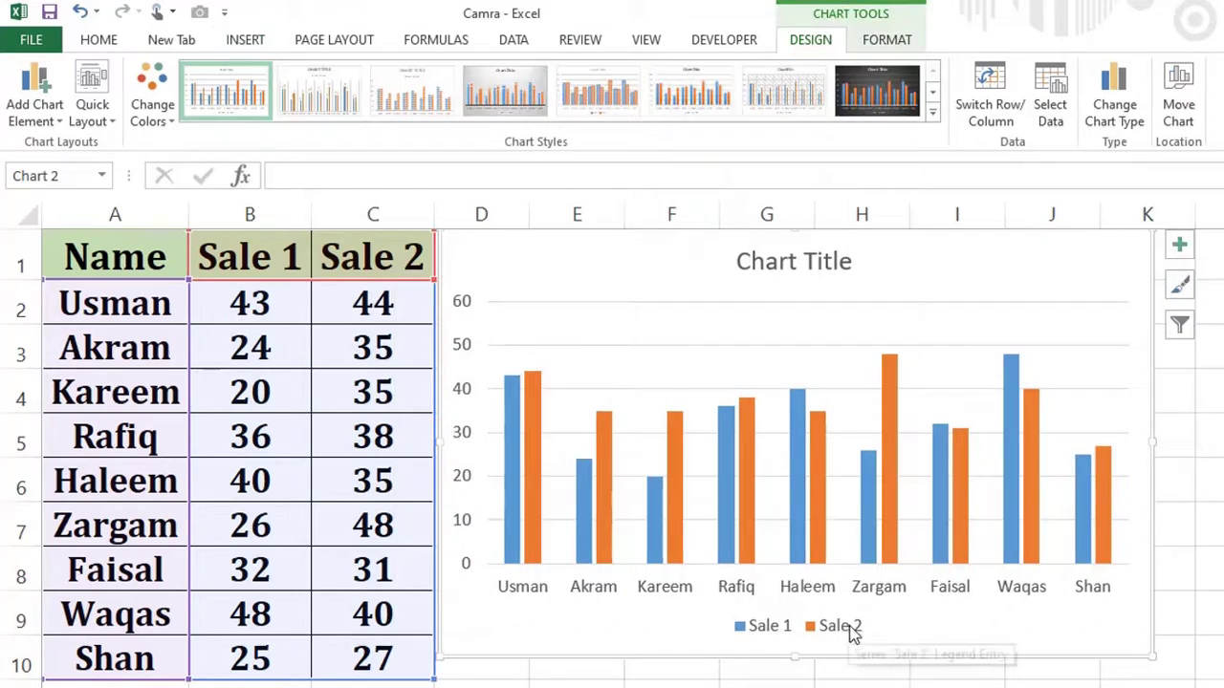
Delete the chart legend and enlarge the chart toward the bottom right.
{"action": "left_click", "coordinate": [851, 631]}
{"action": "key", "text": "Delete"}
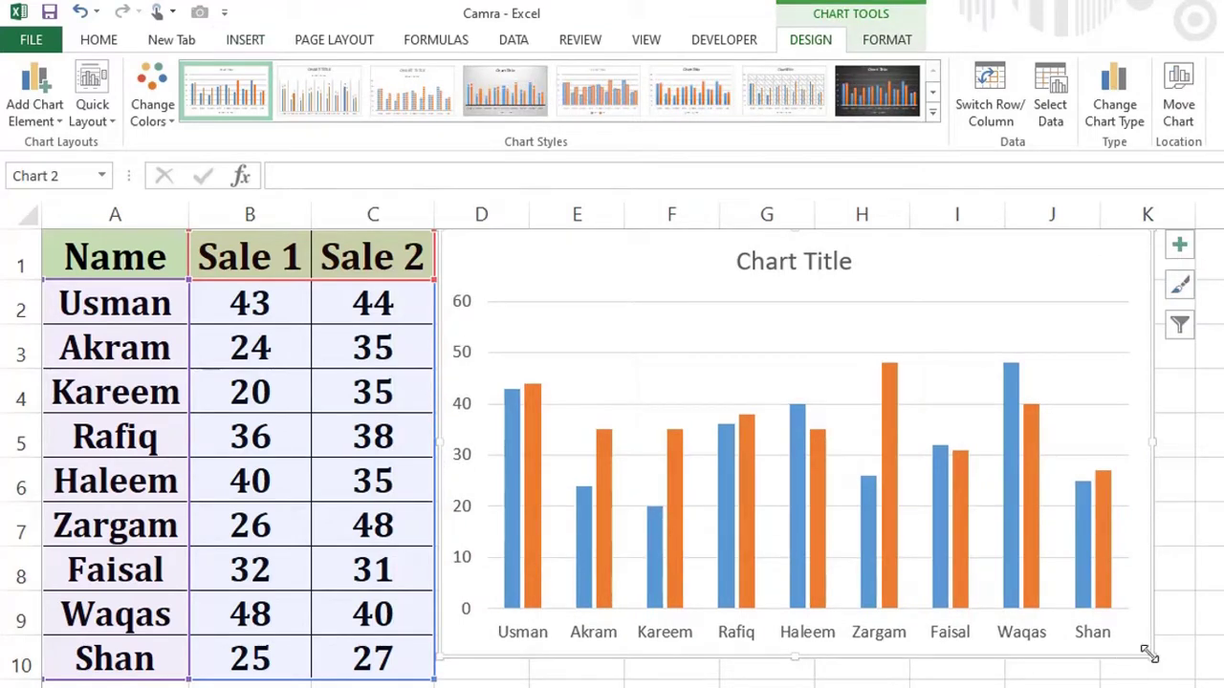
{"action": "left_click_drag", "start_coordinate": [1150, 658], "coordinate": [1189, 674]}
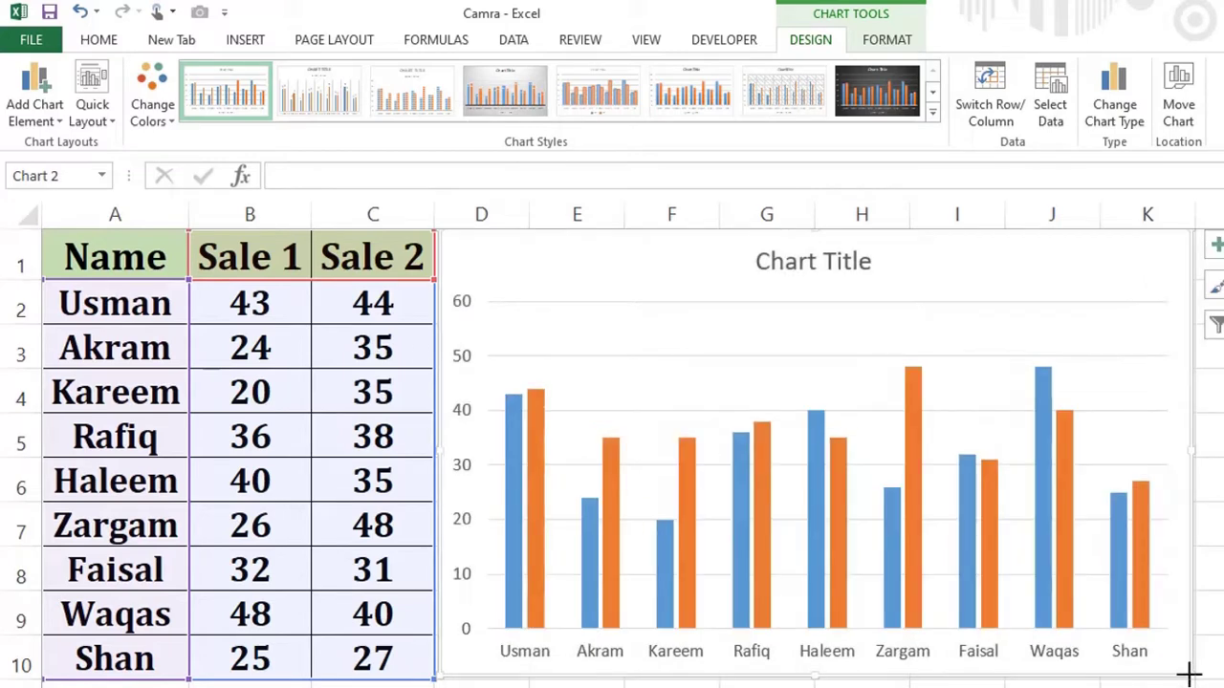
Remove the chart title and make the axis labels bold.
{"action": "left_click", "coordinate": [828, 267]}
{"action": "key", "text": "Delete"}
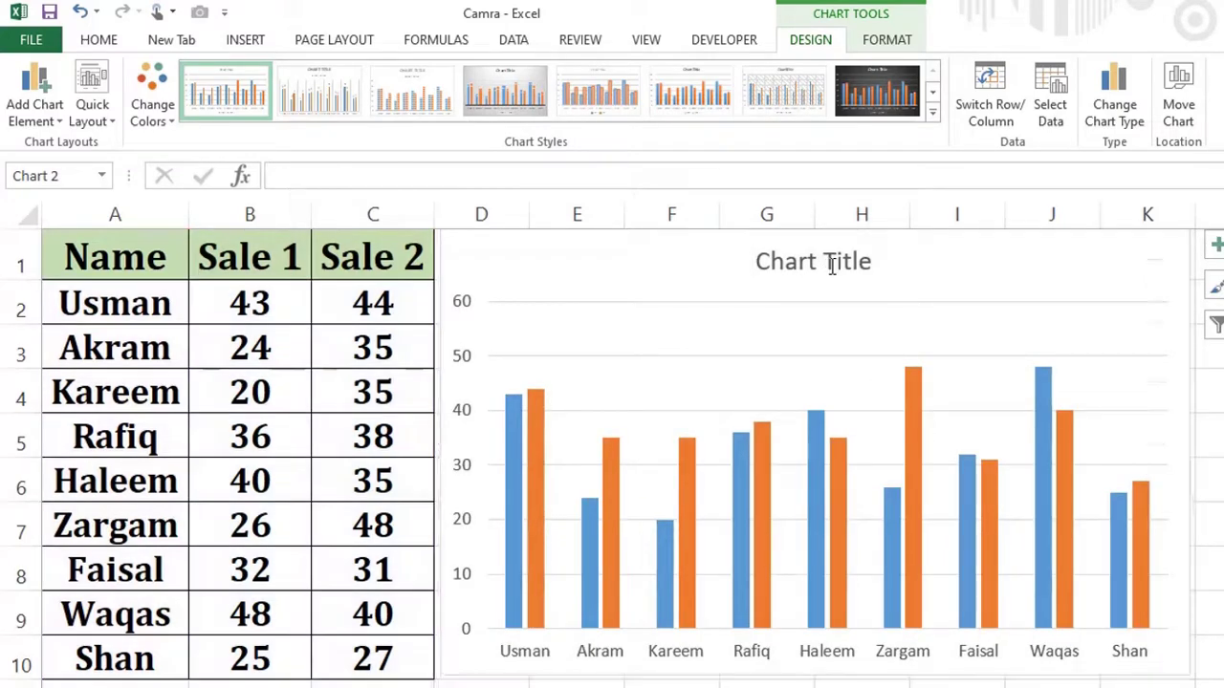
{"action": "left_click", "coordinate": [463, 321]}
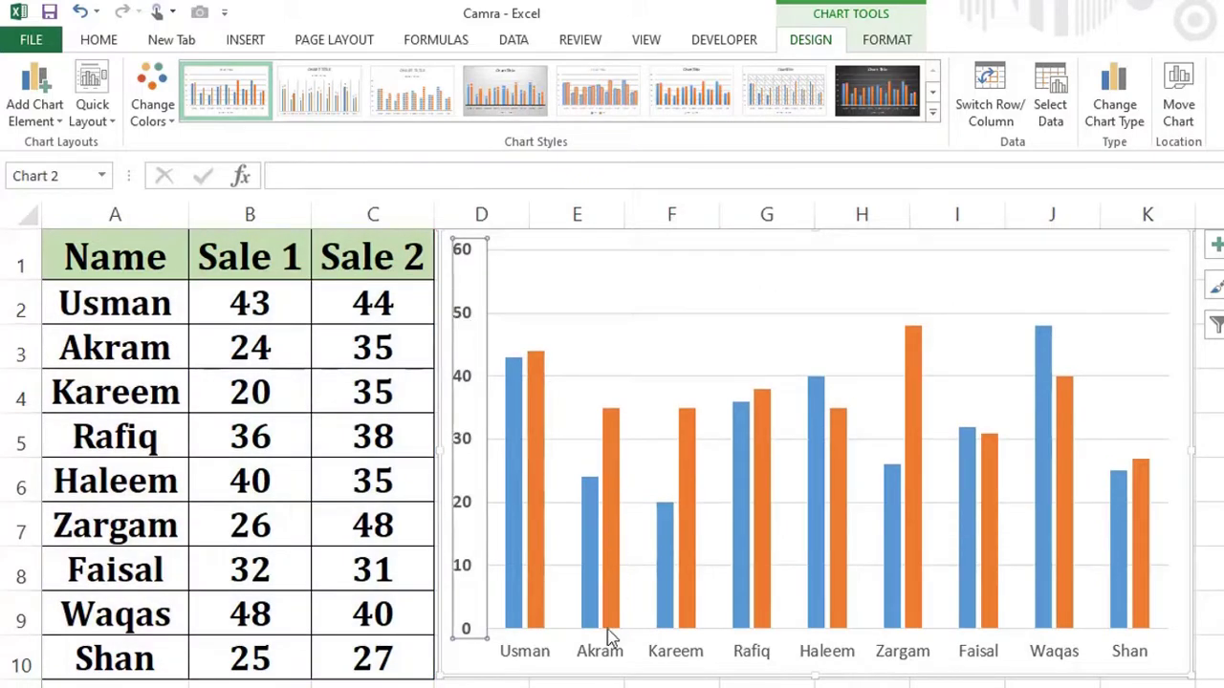
{"action": "left_click", "coordinate": [609, 656]}
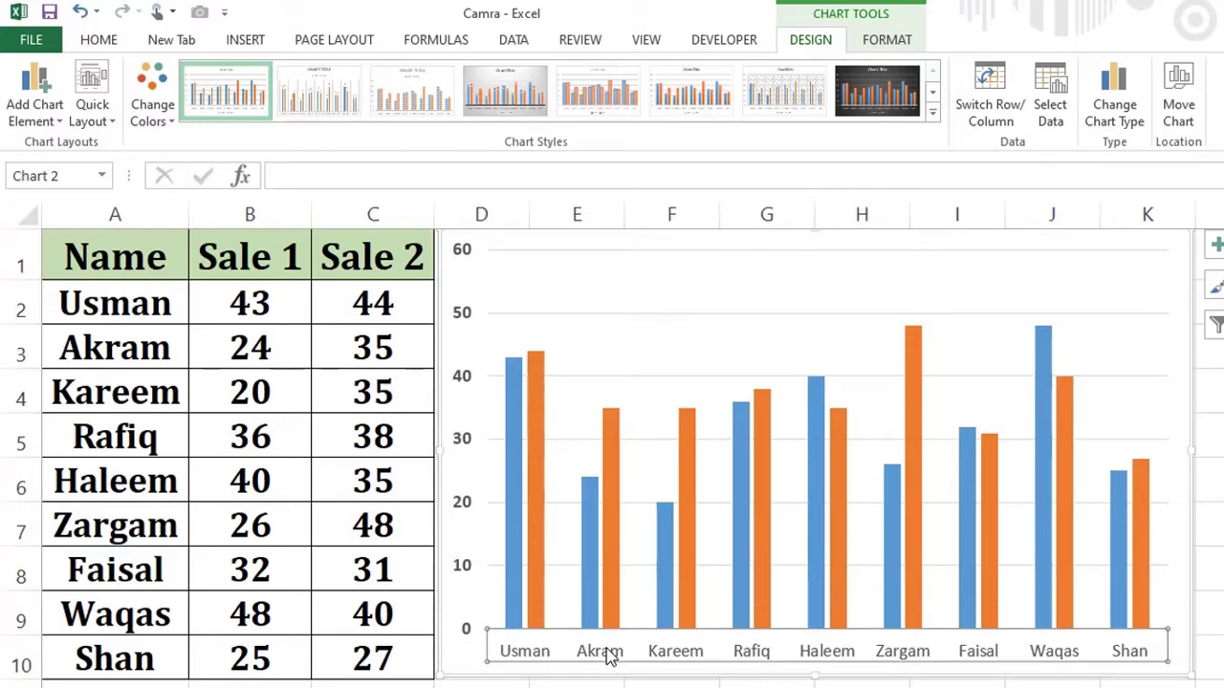
{"action": "key", "text": "ctrl+b"}
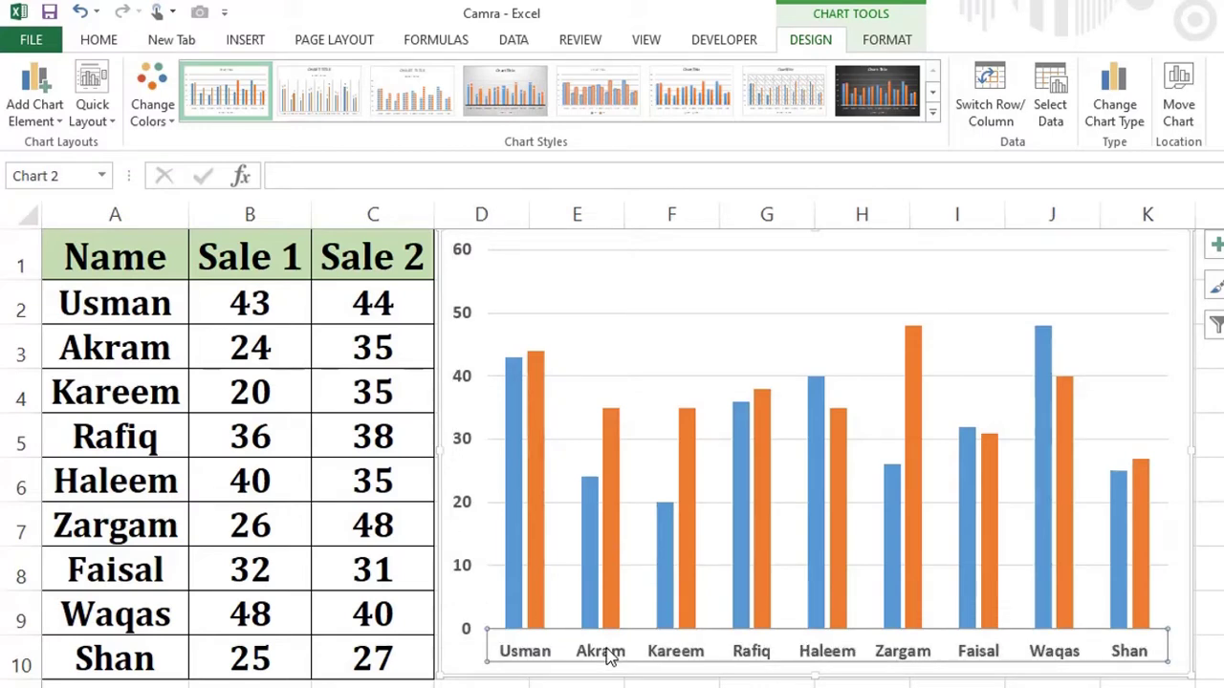
Delete the chart's gridlines.
{"action": "left_click", "coordinate": [640, 315]}
{"action": "key", "text": "Delete"}
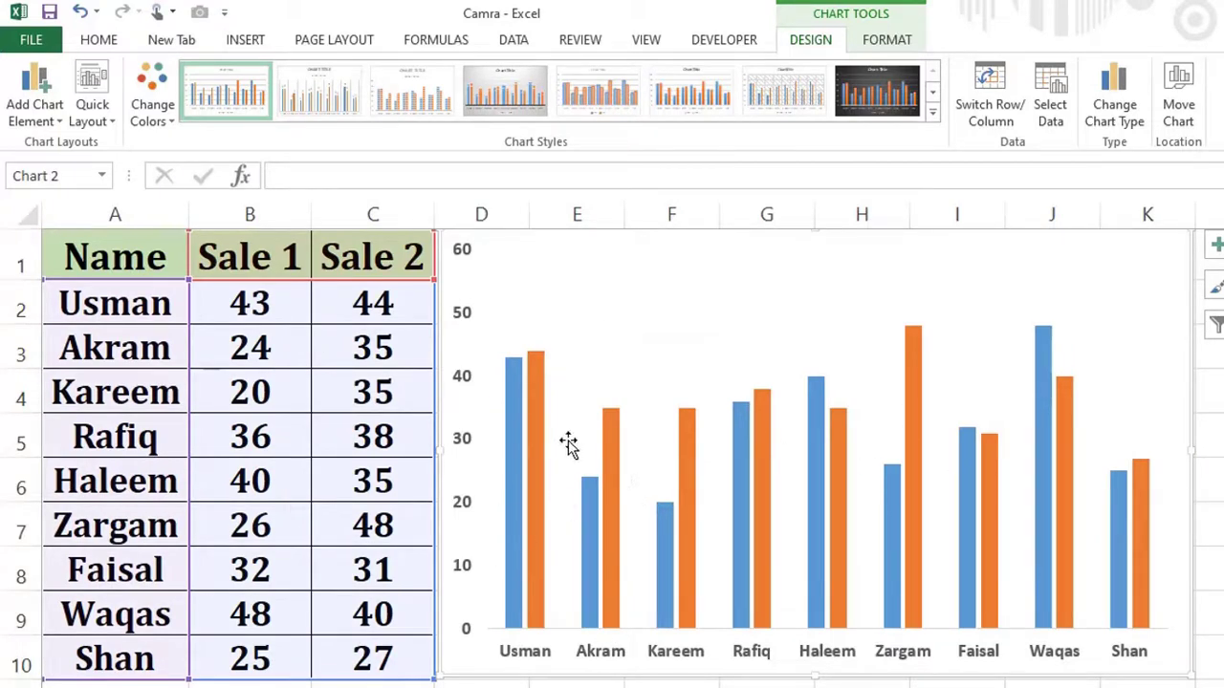
{"action": "left_click", "coordinate": [623, 368]}
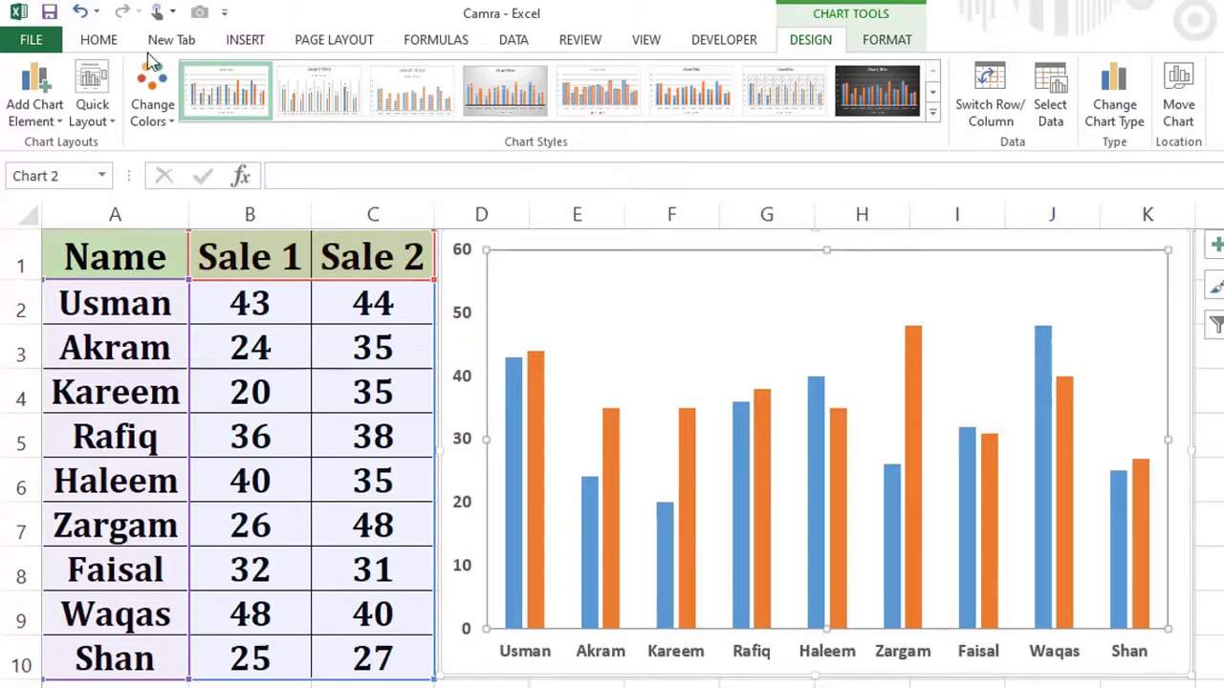
Fill the chart's plot area light peach.
{"action": "left_click", "coordinate": [98, 39]}
{"action": "left_click", "coordinate": [339, 109]}
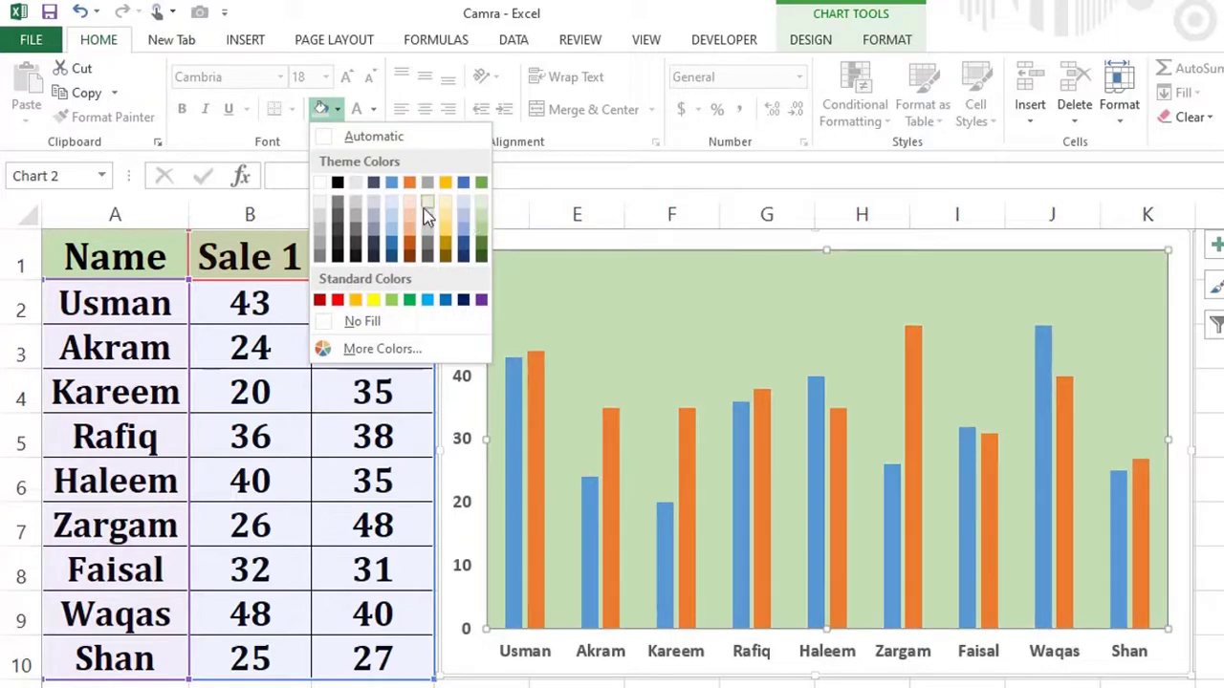
{"action": "left_click", "coordinate": [411, 202]}
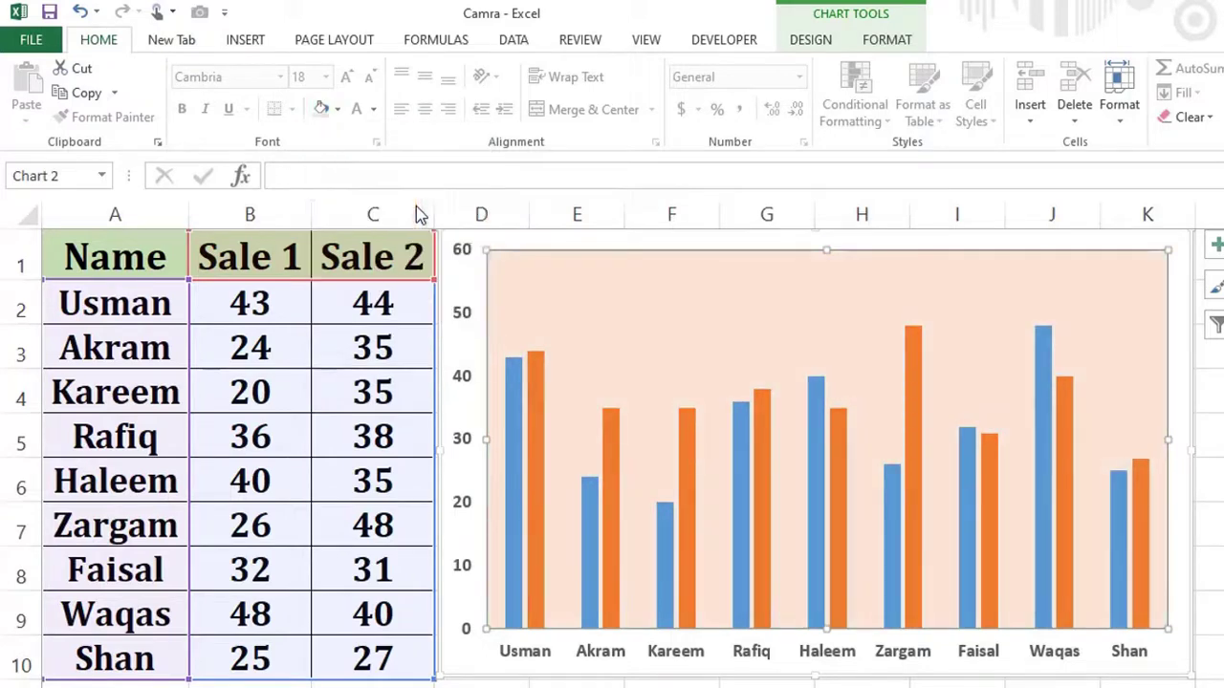
Fill the surrounding chart area light blue.
{"action": "left_click", "coordinate": [471, 290]}
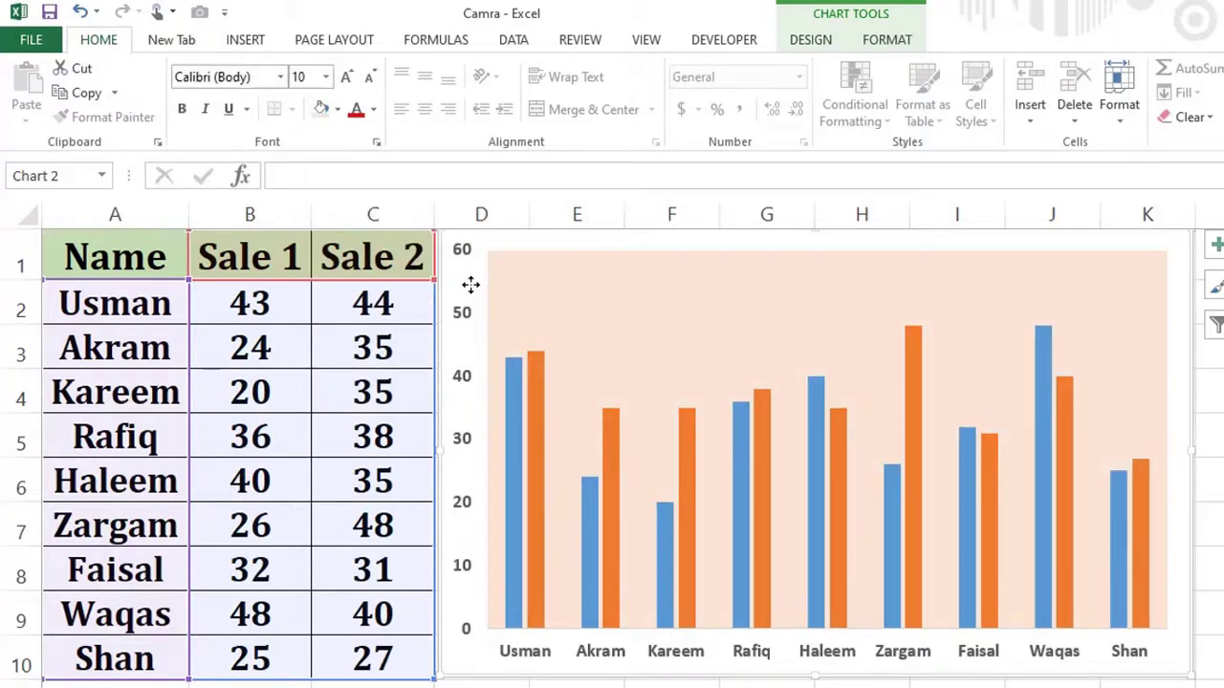
{"action": "left_click", "coordinate": [337, 109]}
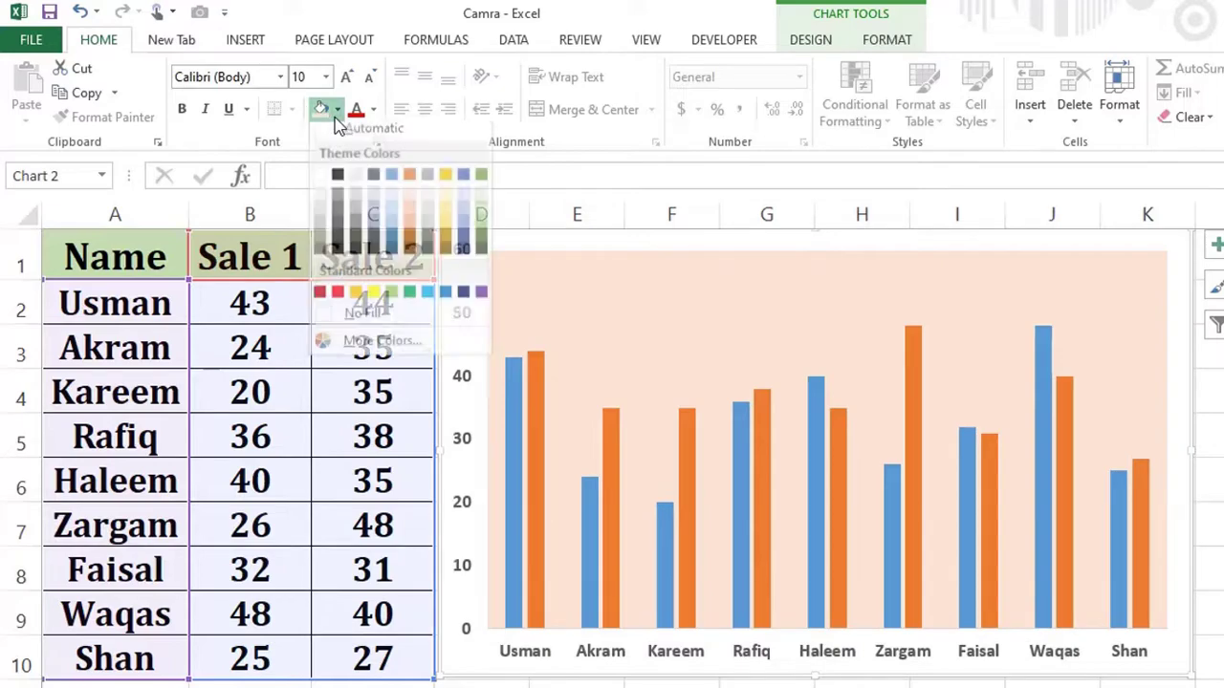
{"action": "left_click", "coordinate": [391, 204]}
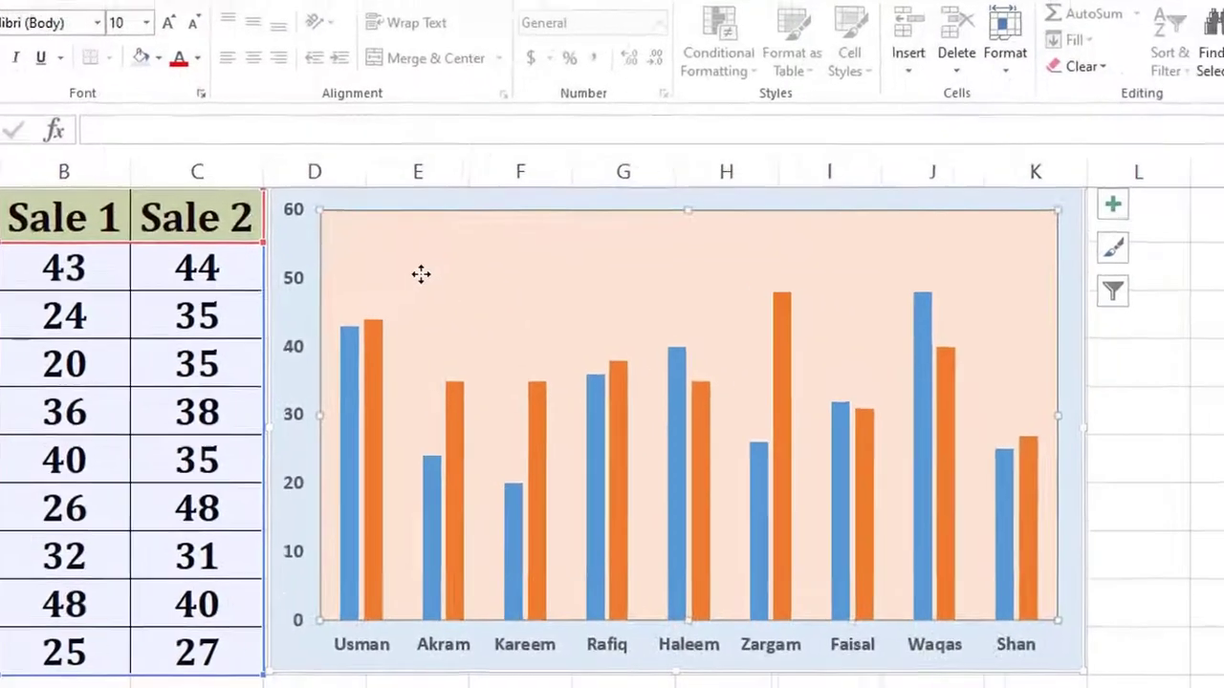
Give the plot area a 6 pt top bevel using the first bevel style.
{"action": "double_click", "coordinate": [421, 275]}
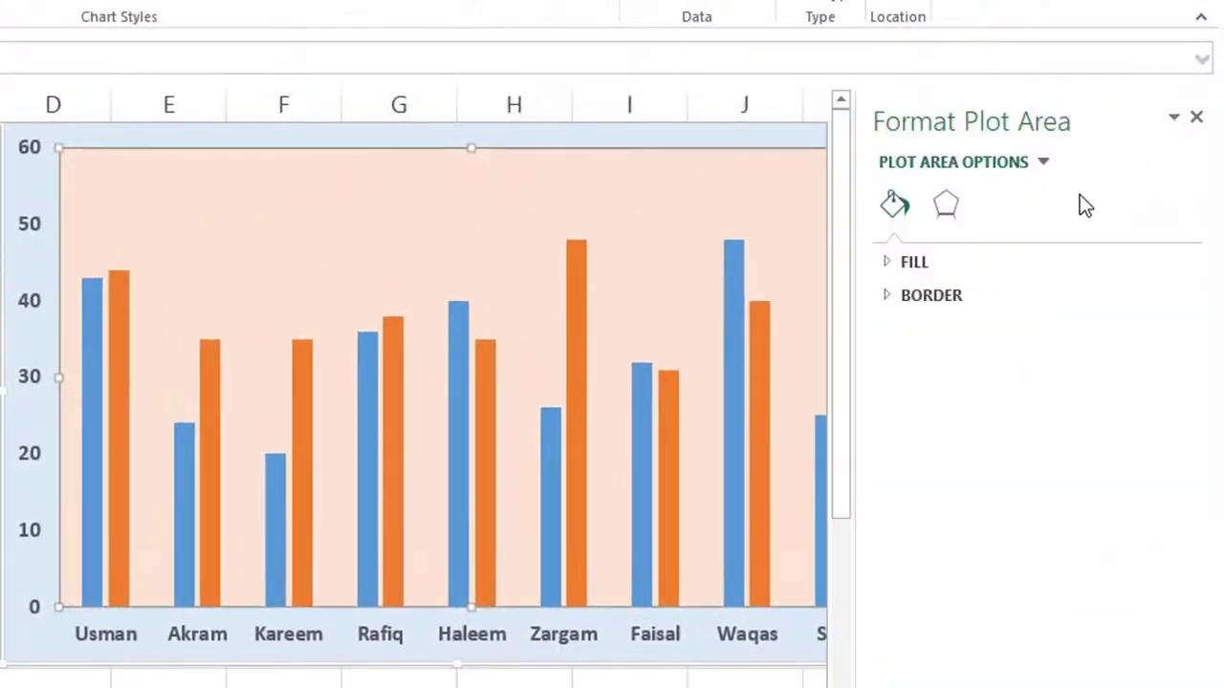
{"action": "left_click", "coordinate": [949, 209]}
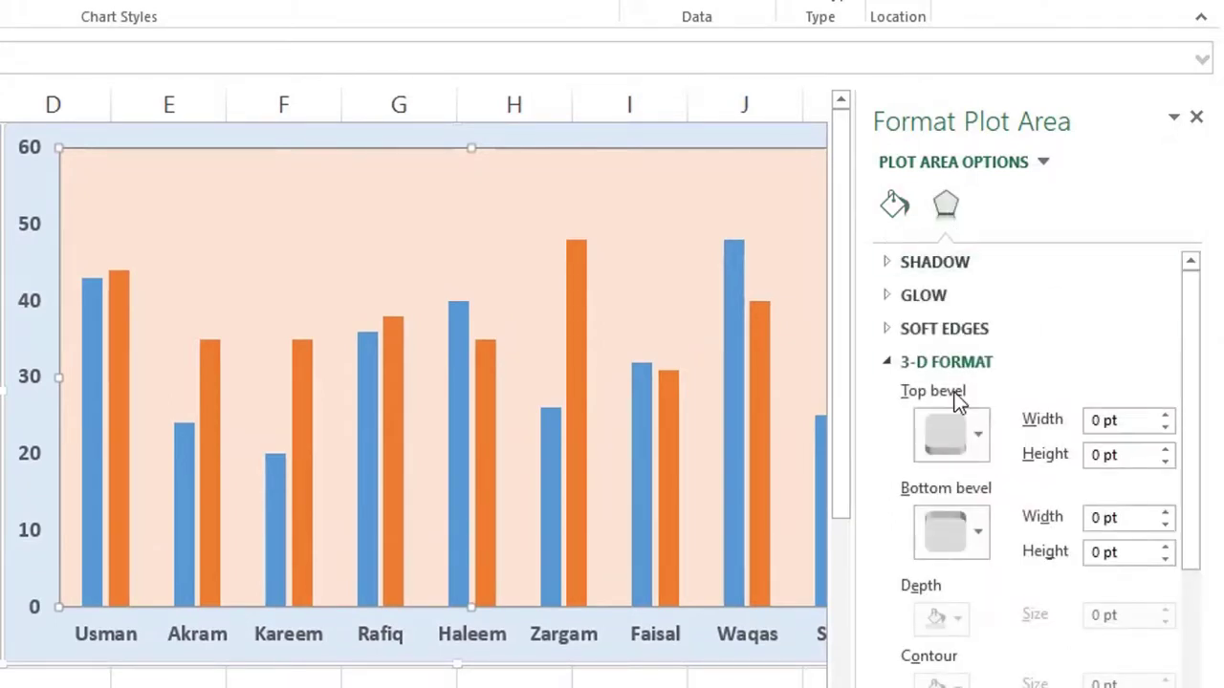
{"action": "left_click", "coordinate": [971, 452]}
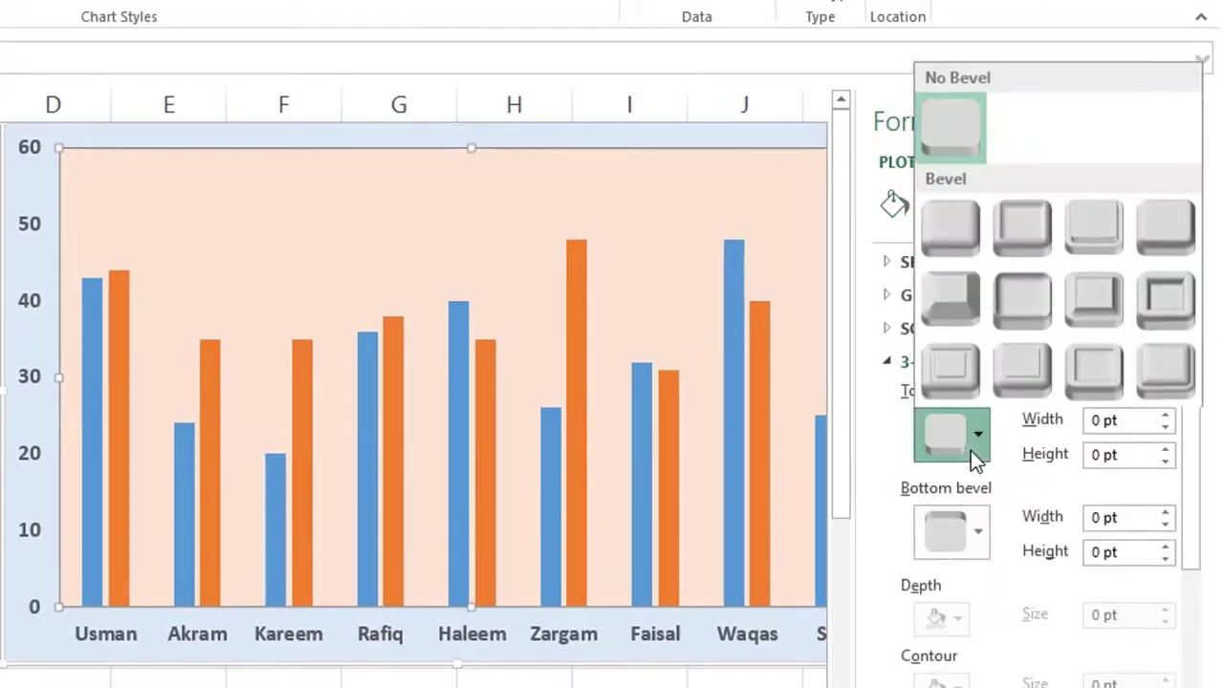
{"action": "left_click", "coordinate": [950, 230]}
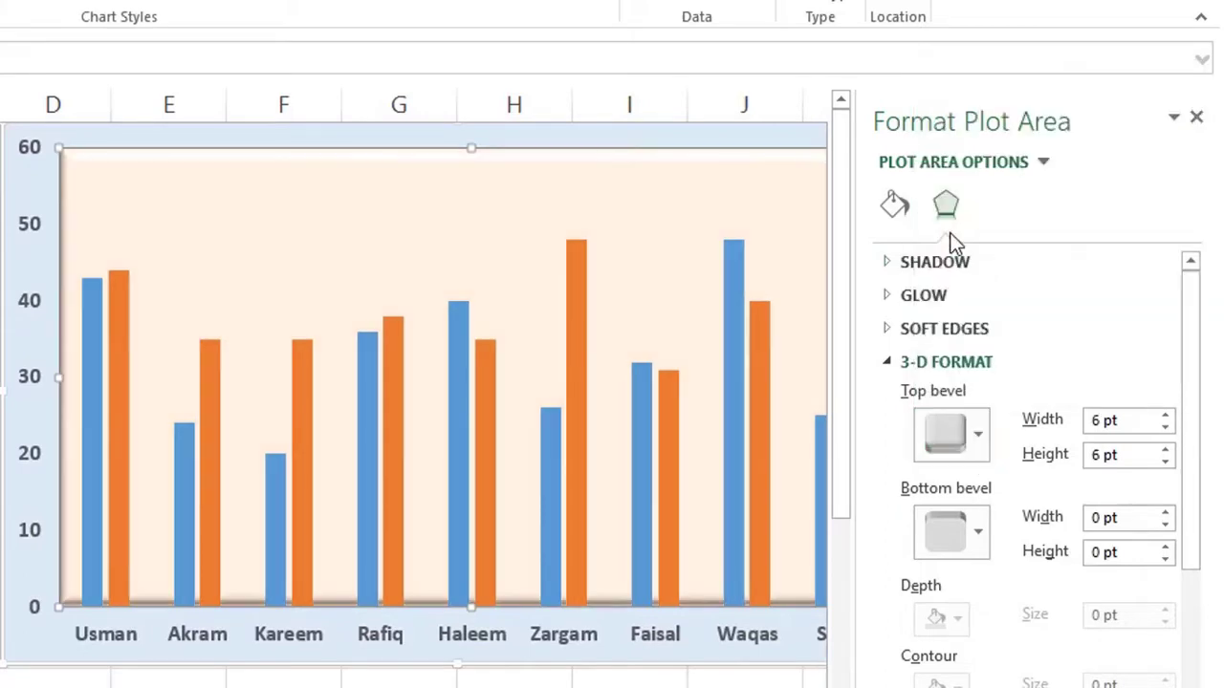
{"action": "left_click", "coordinate": [769, 138]}
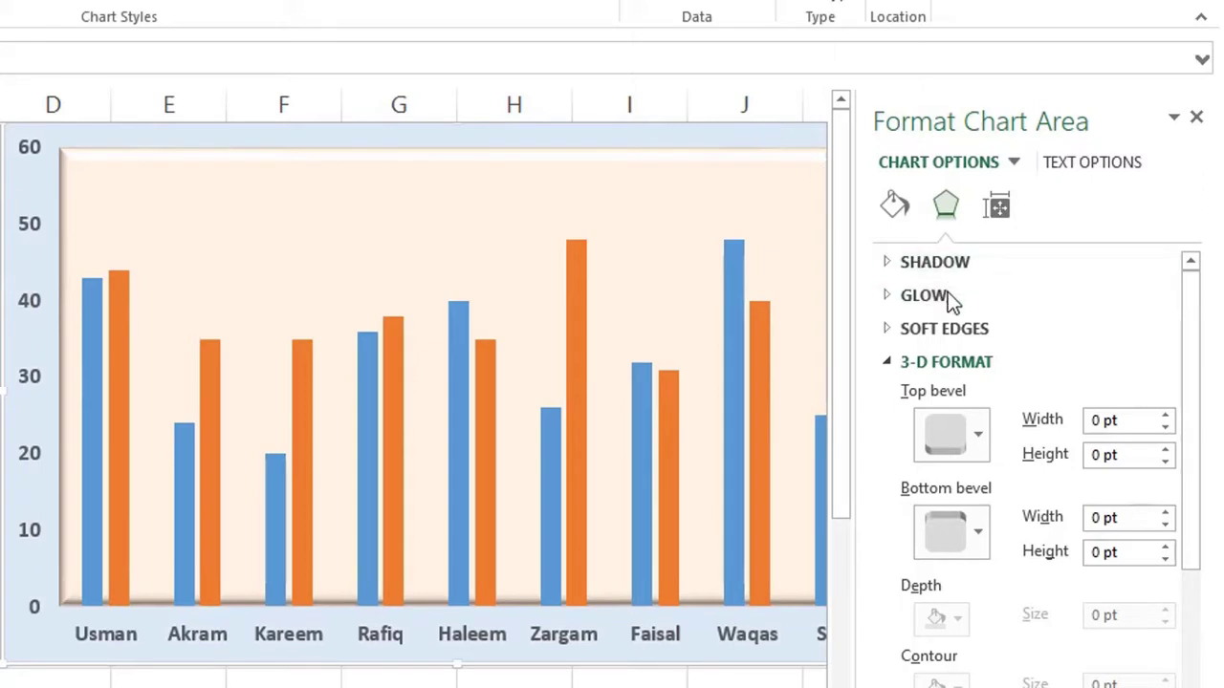
Apply the same first-style 6 pt top bevel to the chart area and close the pane.
{"action": "left_click", "coordinate": [975, 442]}
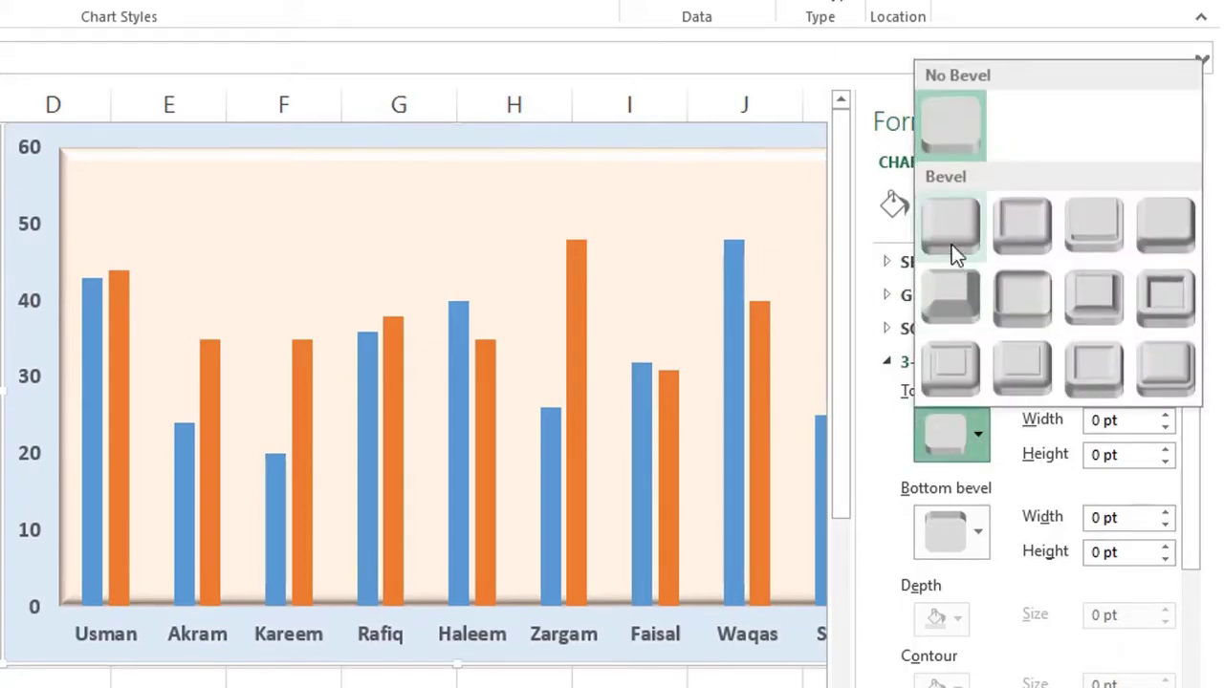
{"action": "left_click", "coordinate": [949, 221]}
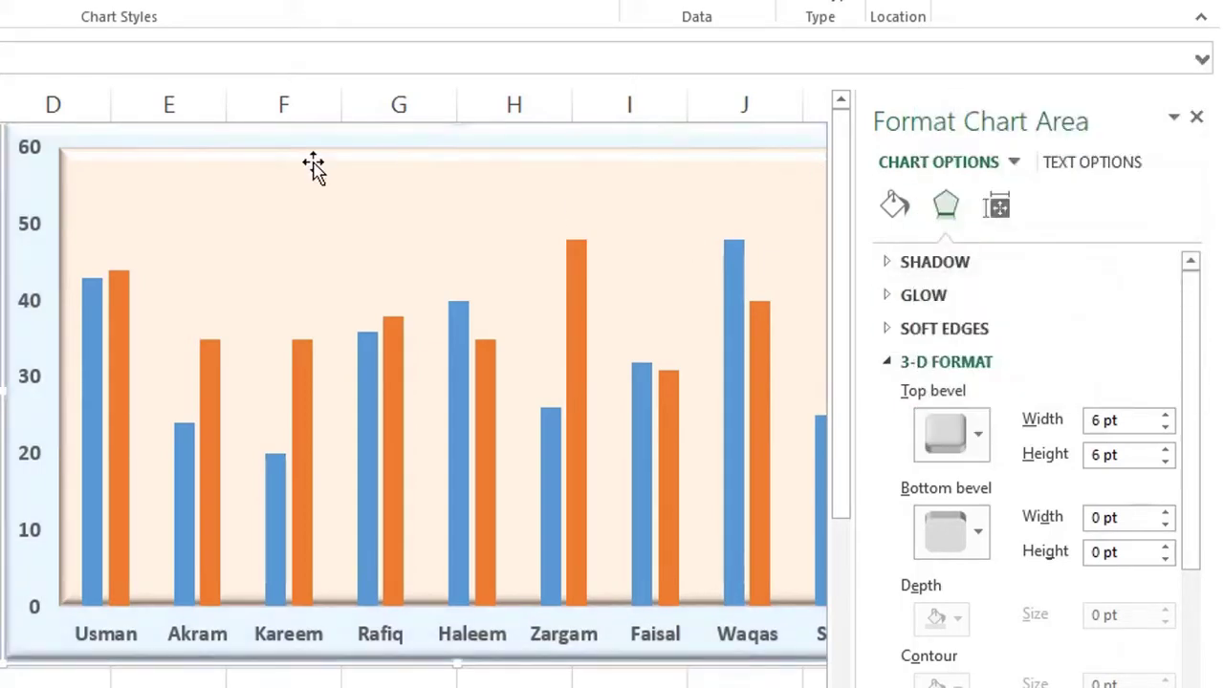
{"action": "left_click", "coordinate": [1196, 118]}
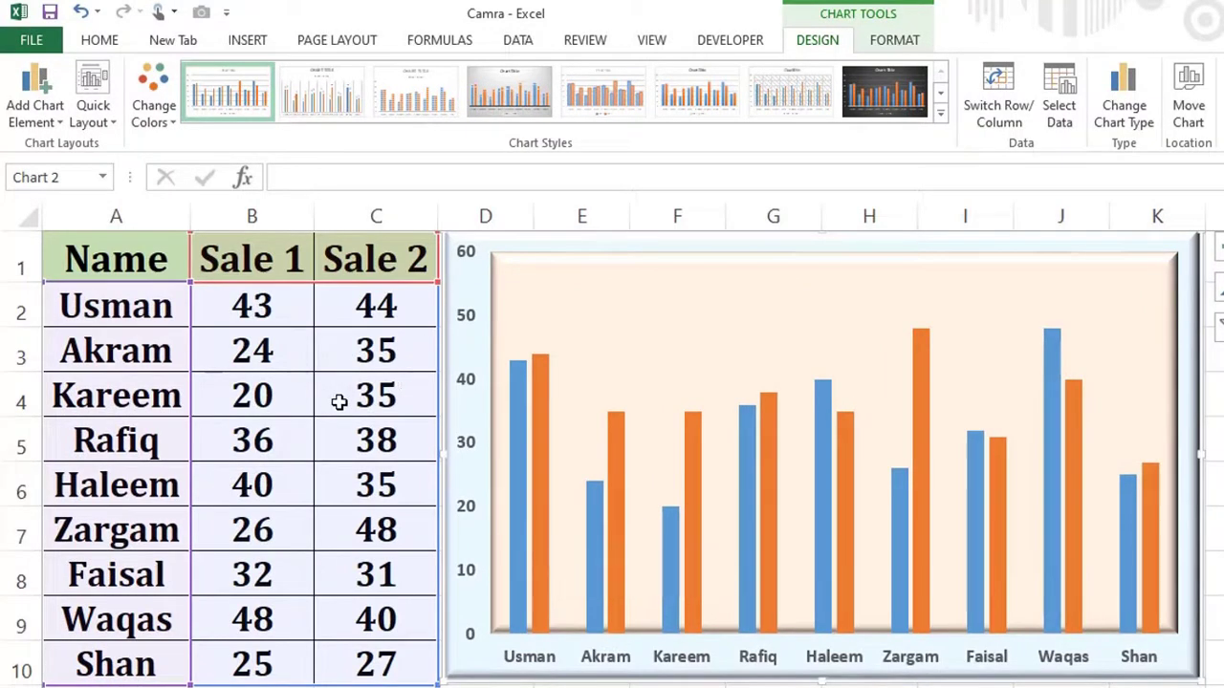
Add the Camera command from All Commands to the Quick Access Toolbar.
{"action": "left_click", "coordinate": [287, 389]}
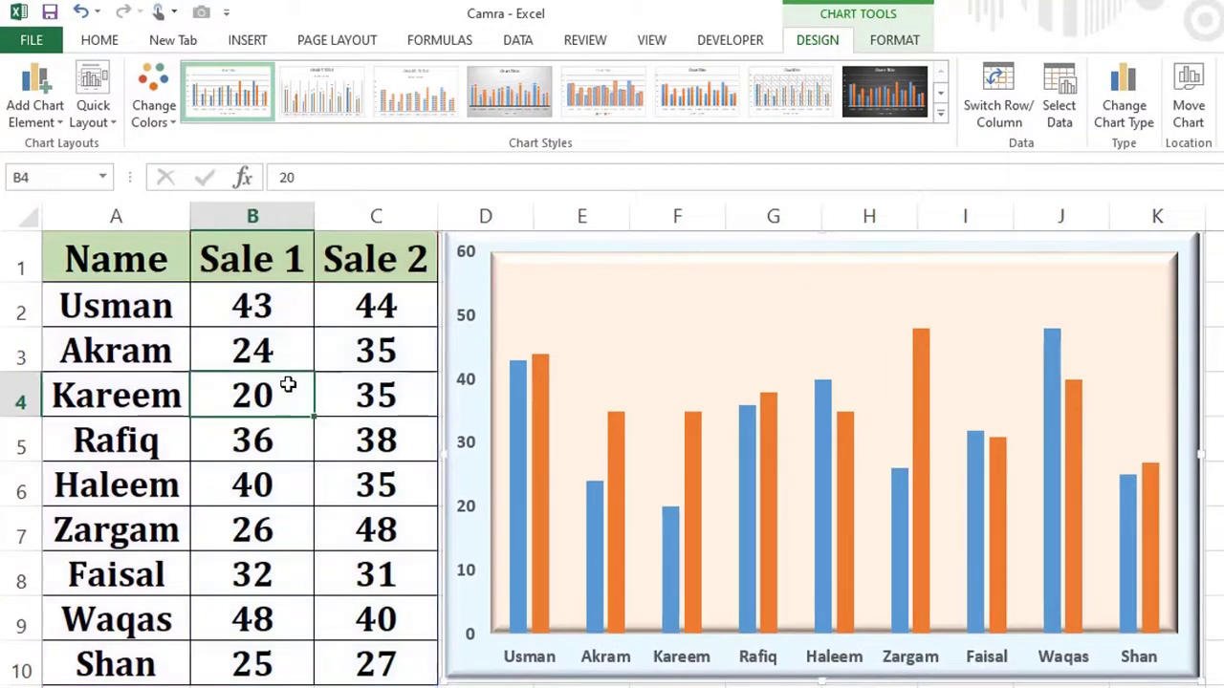
{"action": "left_click", "coordinate": [274, 346]}
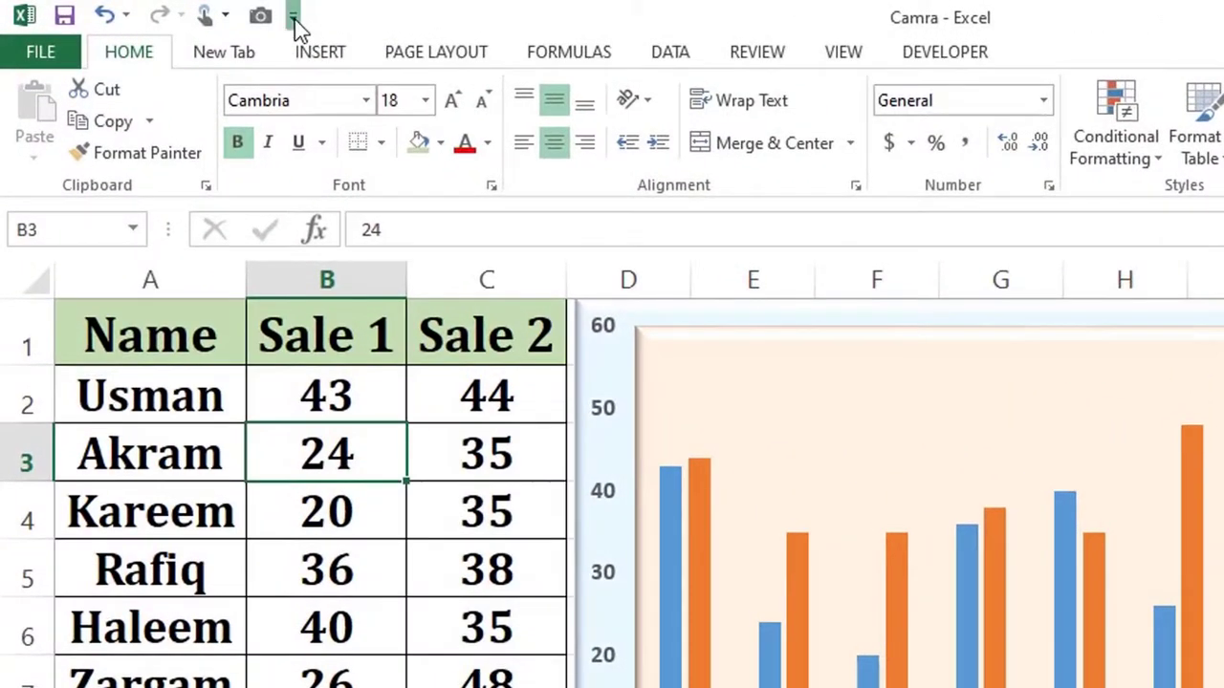
{"action": "left_click", "coordinate": [294, 16]}
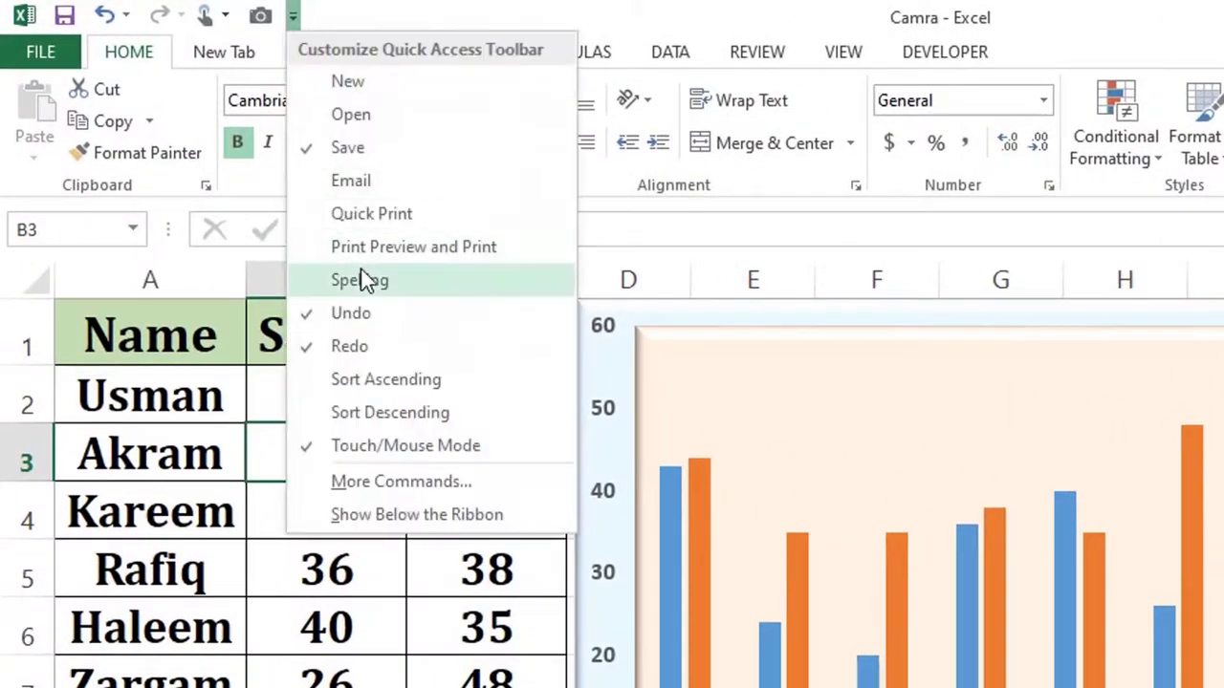
{"action": "left_click", "coordinate": [388, 488]}
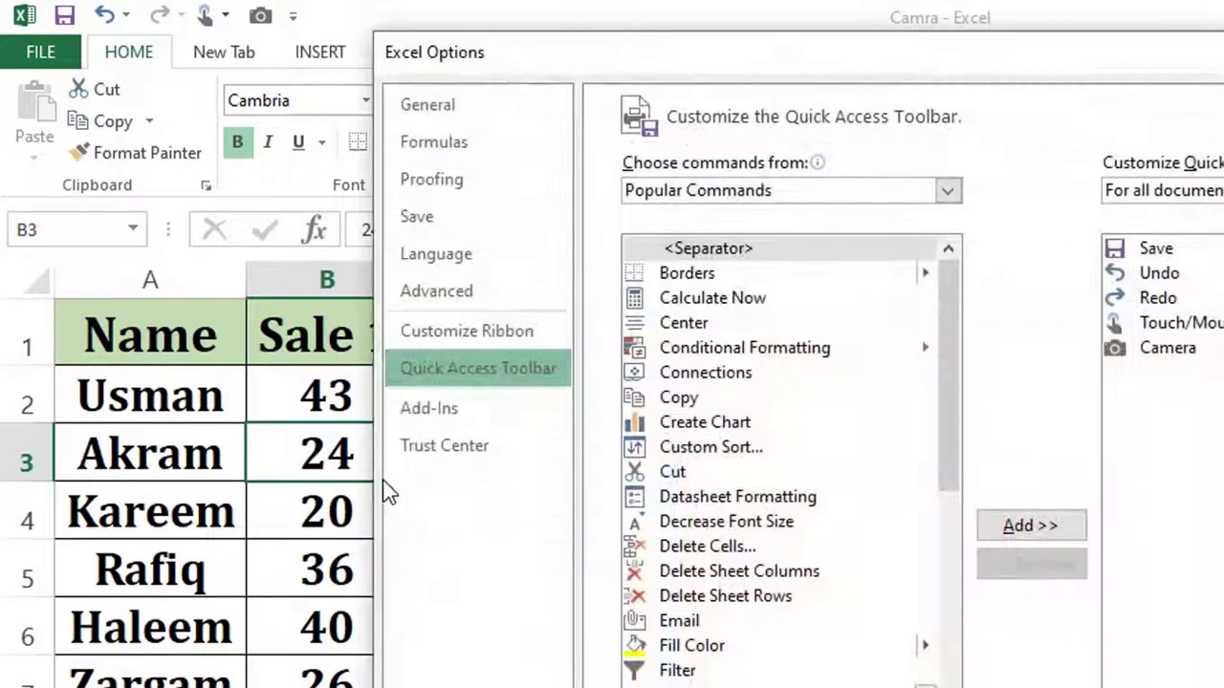
{"action": "left_click", "coordinate": [947, 191]}
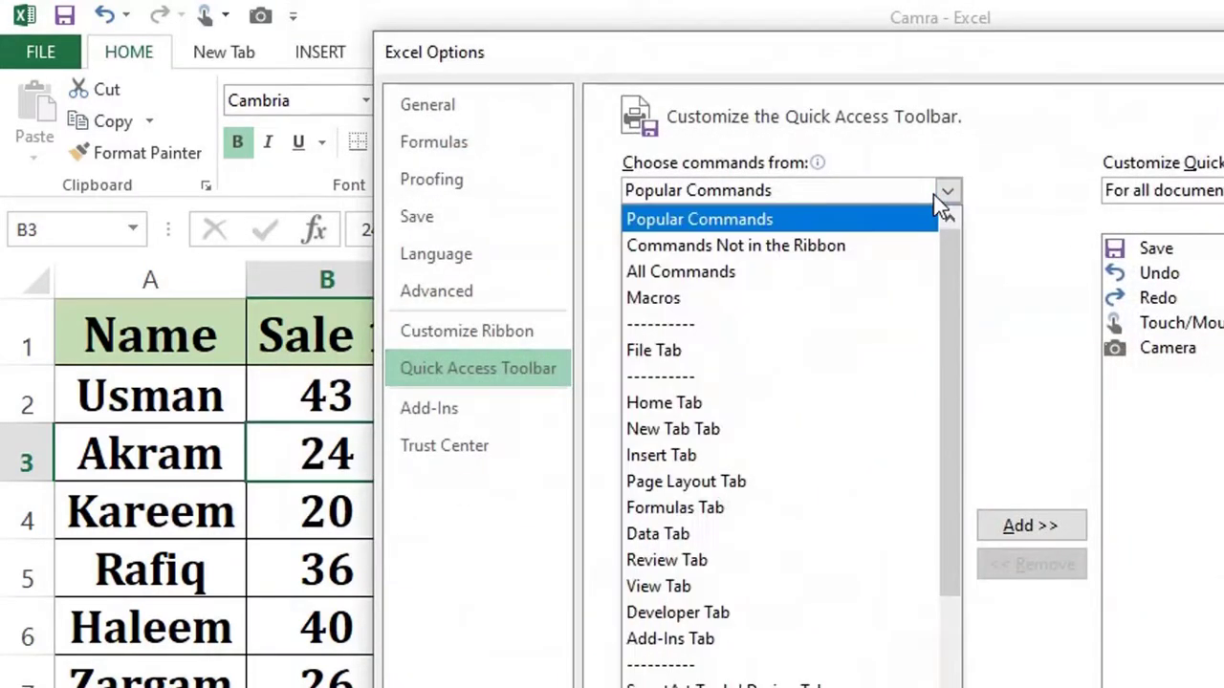
{"action": "left_click", "coordinate": [791, 271]}
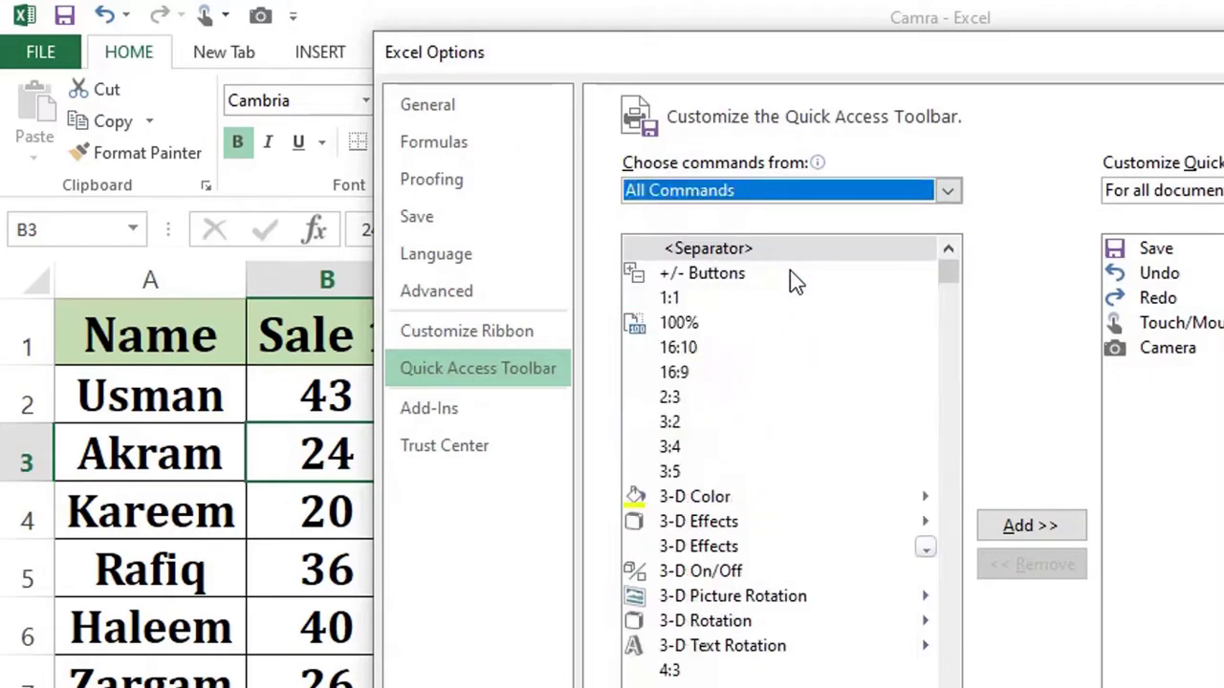
{"action": "mouse_move", "coordinate": [948, 276]}
{"action": "left_mouse_down"}
{"action": "mouse_move", "coordinate": [961, 504]}
{"action": "mouse_move", "coordinate": [953, 413]}
{"action": "mouse_move", "coordinate": [941, 483]}
{"action": "mouse_move", "coordinate": [932, 476]}
{"action": "mouse_move", "coordinate": [932, 344]}
{"action": "left_mouse_up"}
{"action": "left_click", "coordinate": [643, 539]}
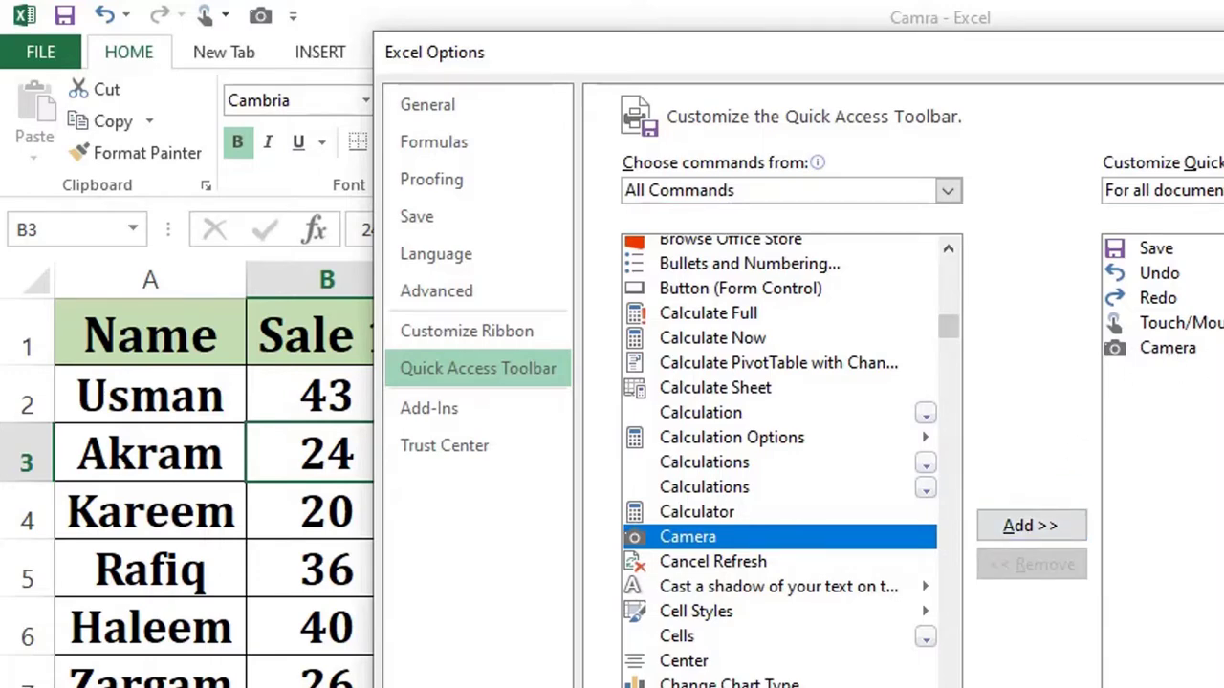
{"action": "key", "text": "Return"}
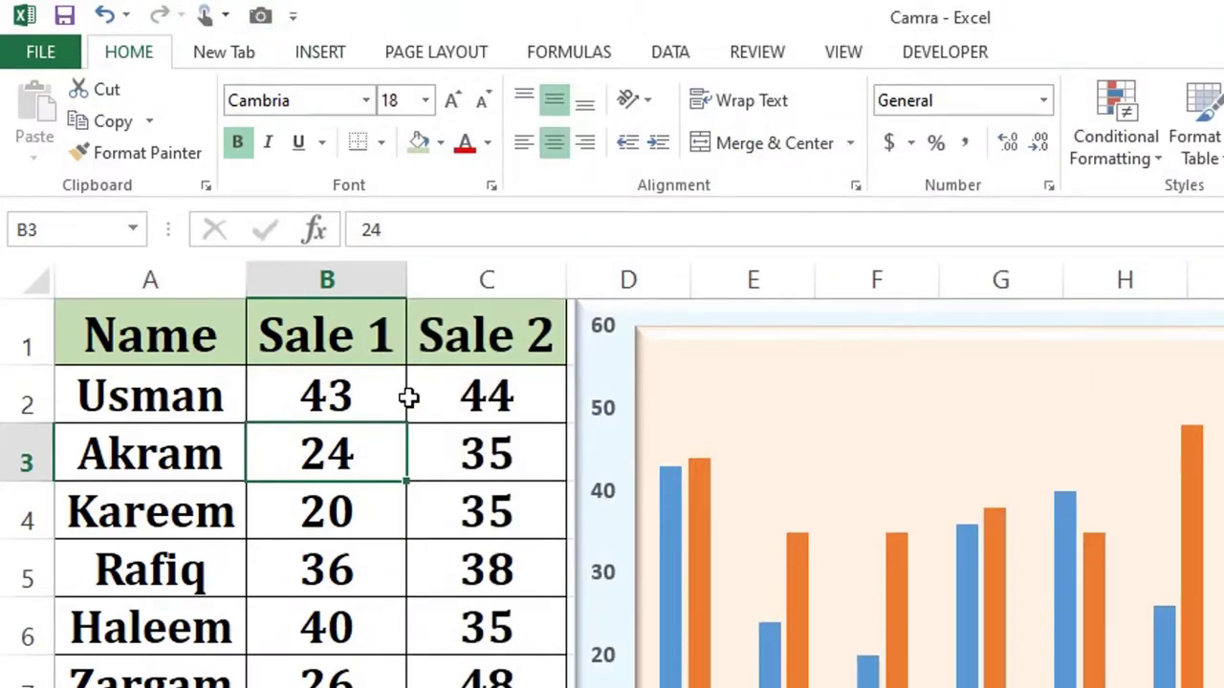
Select A1:K10 covering the table and chart, and capture it with Camera.
{"action": "left_click", "coordinate": [177, 332]}
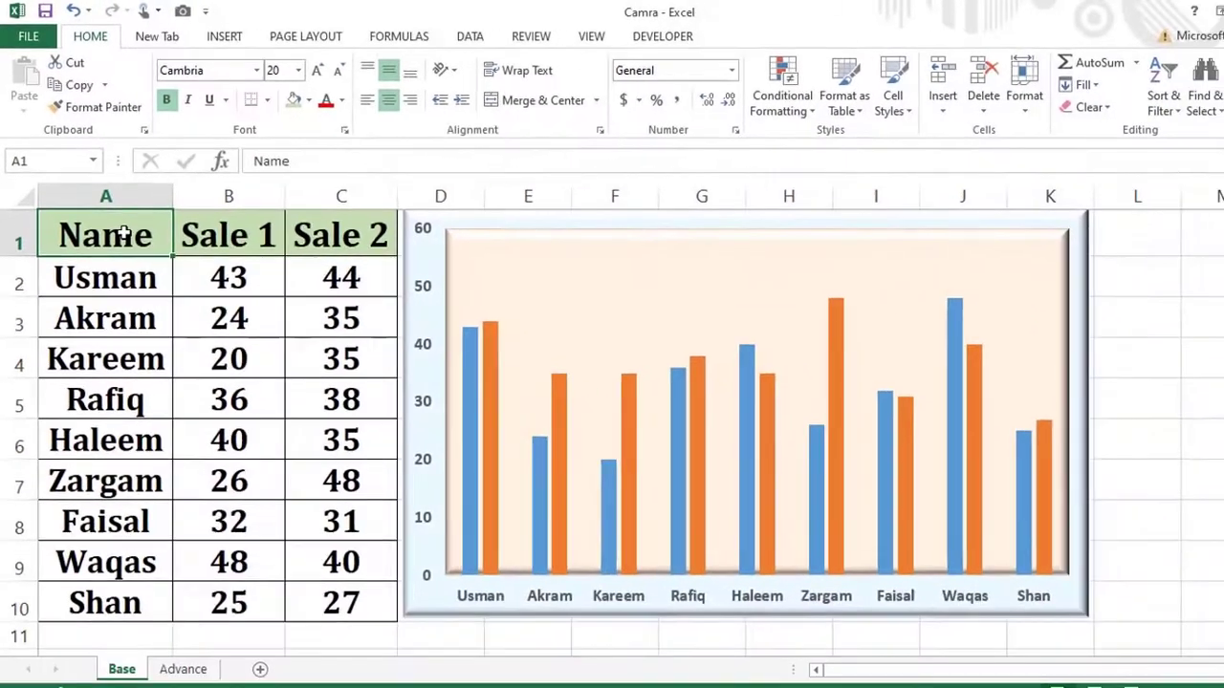
{"action": "key", "text": "shift+Right"}
{"action": "key", "text": "shift+Right"}
{"action": "key", "text": "shift+Right"}
{"action": "key", "text": "shift+Right"}
{"action": "key", "text": "shift+Right"}
{"action": "key", "text": "shift+Right"}
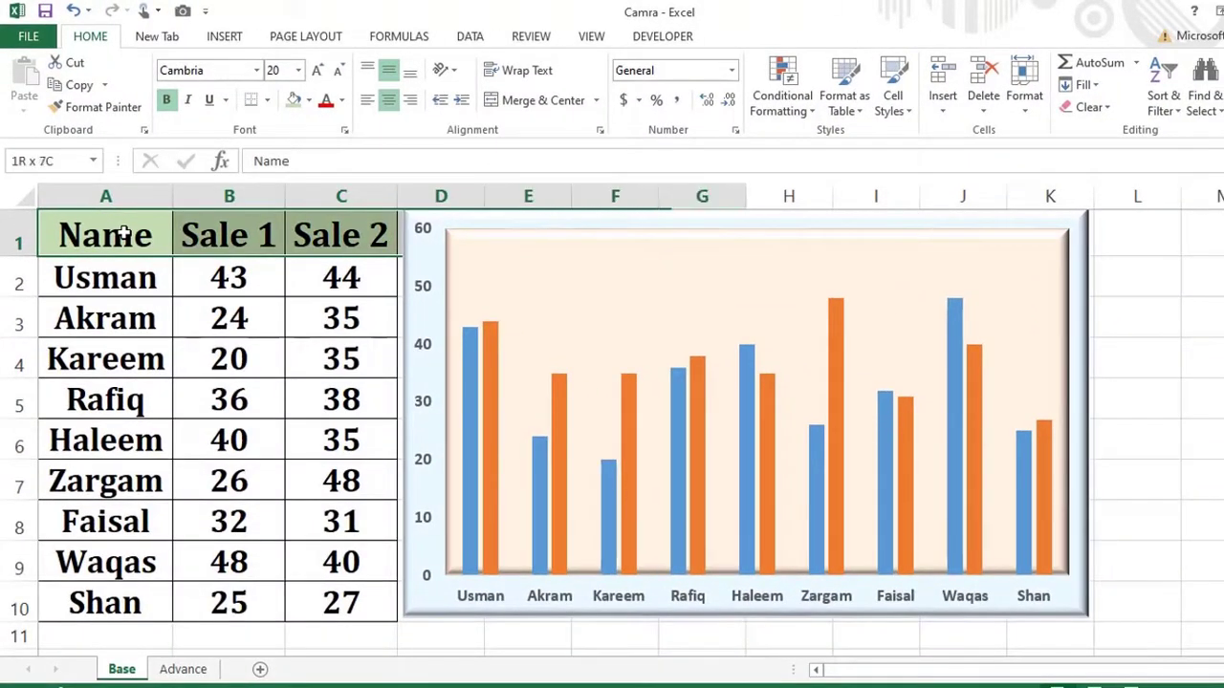
{"action": "key", "text": "shift+Right"}
{"action": "key", "text": "shift+Right"}
{"action": "key", "text": "shift+Right"}
{"action": "key", "text": "shift+Right"}
{"action": "key", "text": "shift+Down"}
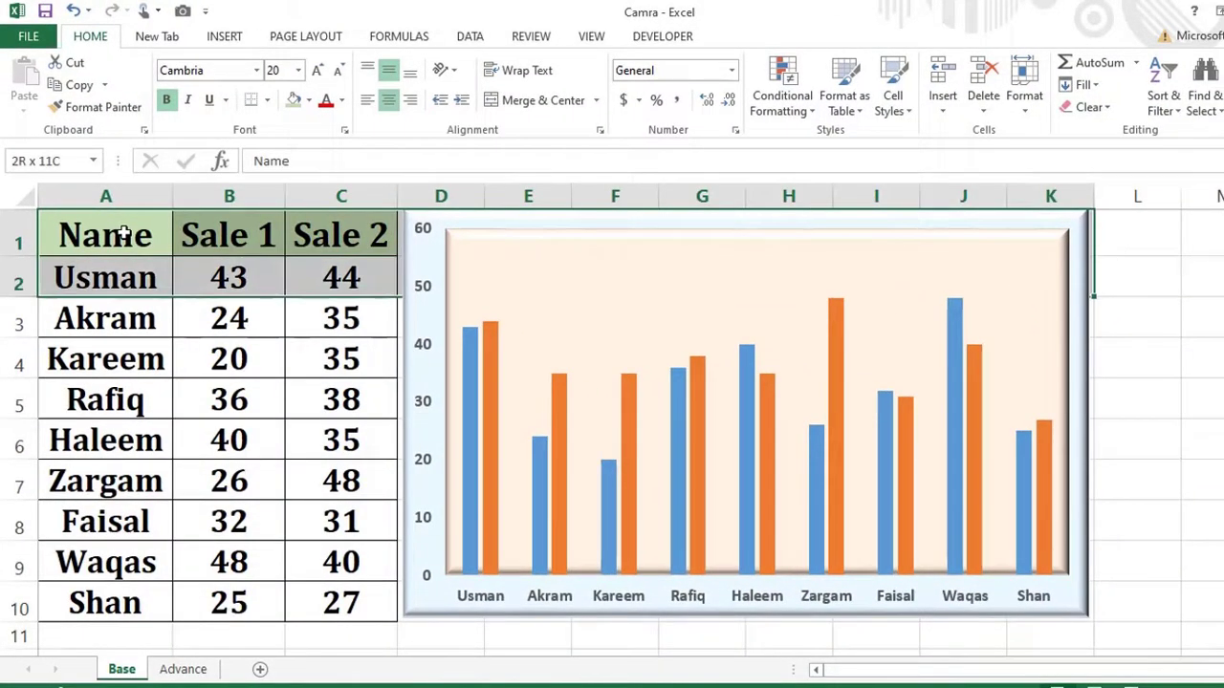
{"action": "key", "text": "shift+Down"}
{"action": "key", "text": "shift+Down"}
{"action": "key", "text": "shift+Down"}
{"action": "key", "text": "shift+Down"}
{"action": "key", "text": "shift+Down"}
{"action": "key", "text": "shift+Down"}
{"action": "key", "text": "shift+Down"}
{"action": "key", "text": "shift+Down"}
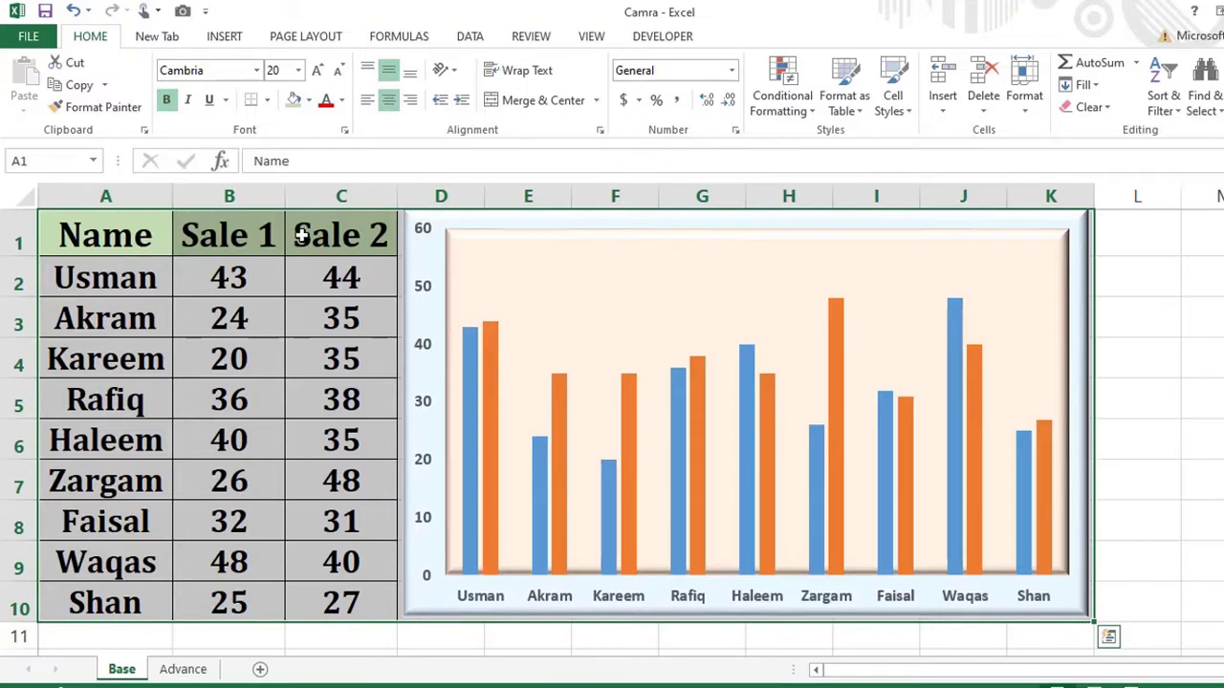
{"action": "left_click", "coordinate": [183, 11]}
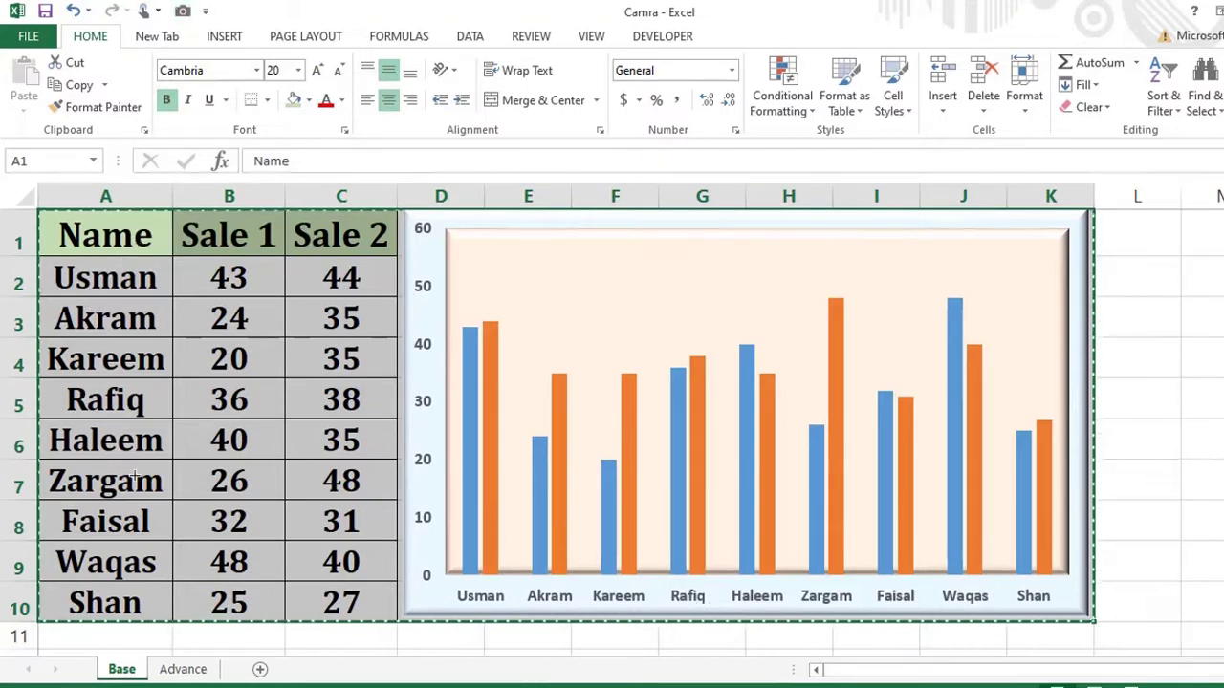
Place the linked Camera picture on the Advance sheet, then return to Base.
{"action": "left_click", "coordinate": [180, 669]}
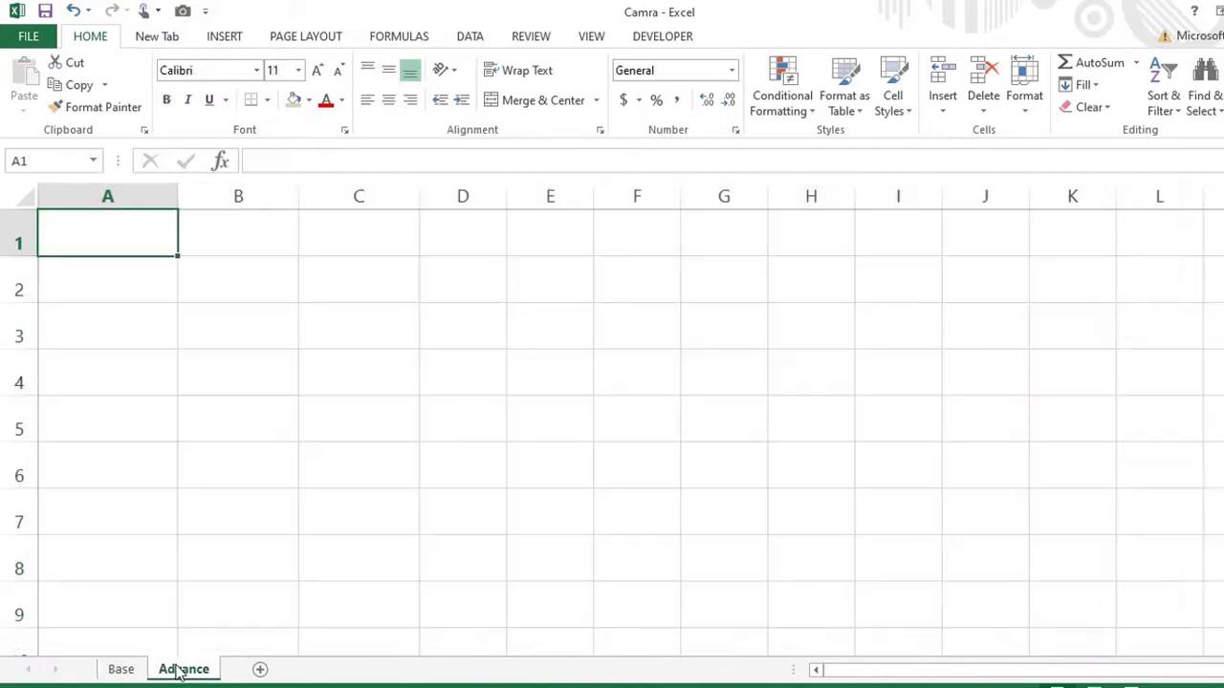
{"action": "left_click", "coordinate": [47, 218]}
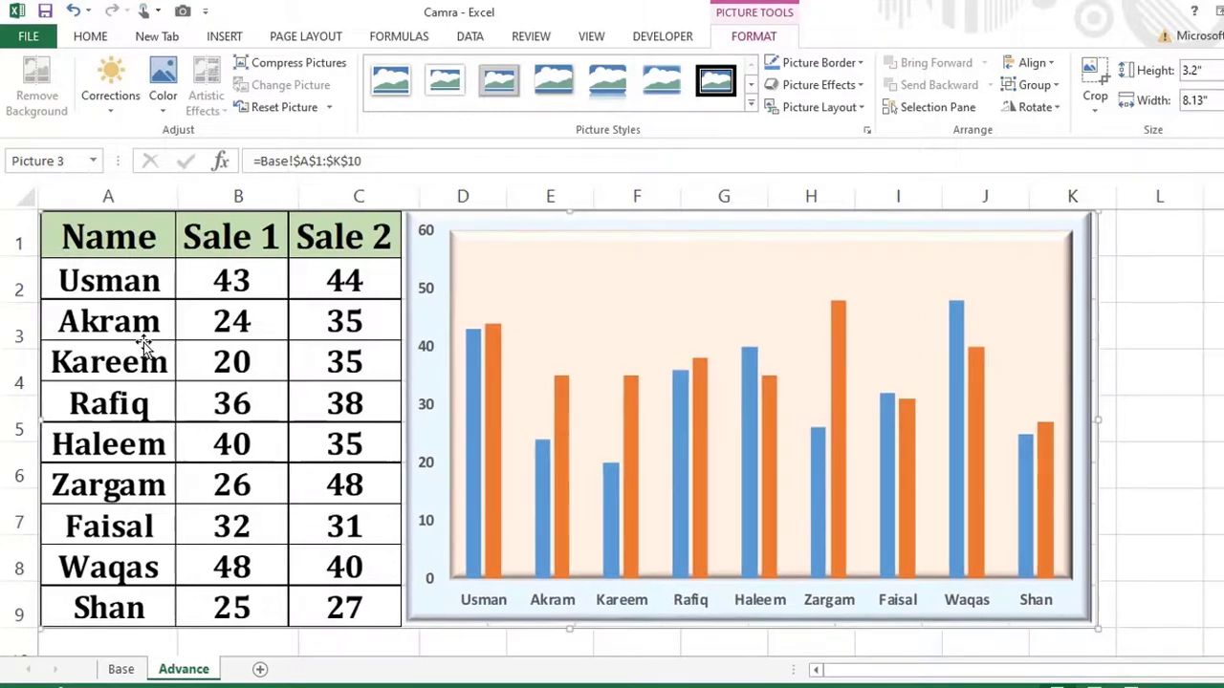
{"action": "key", "text": "ctrl+Page_Up"}
{"action": "left_click", "coordinate": [250, 292]}
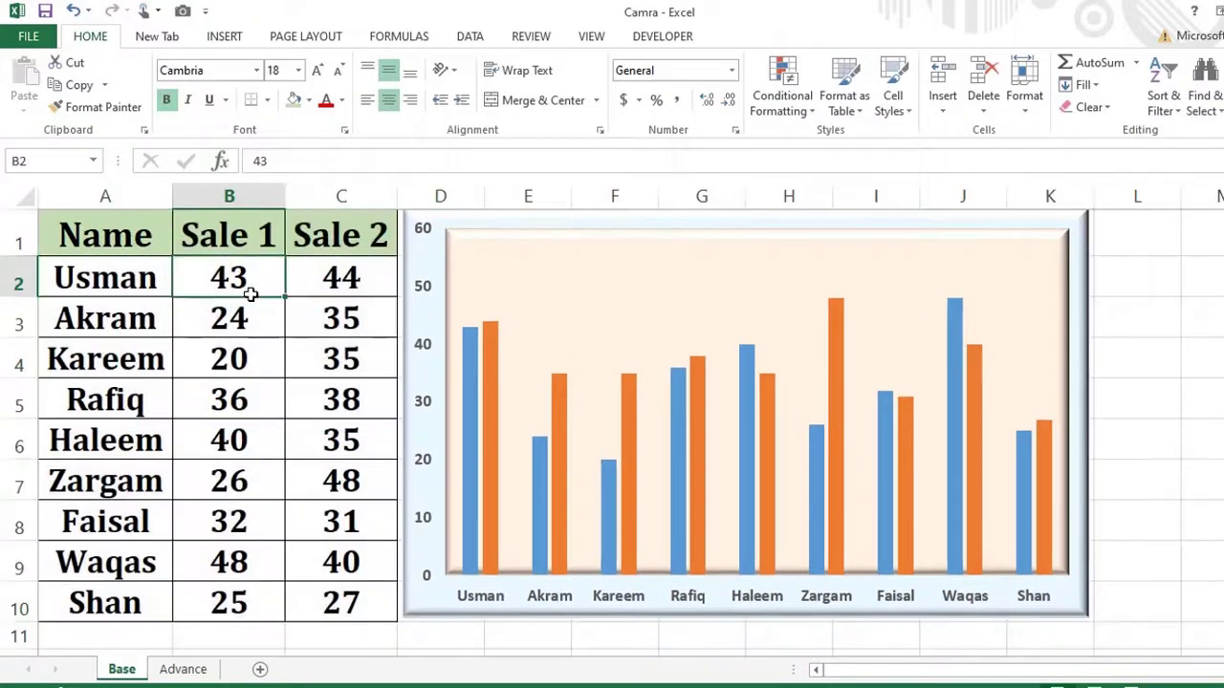
Change Usman's Sale 1 to 100 and Sale 2 to 50, then view the Advance picture.
{"action": "type", "text": "100"}
{"action": "key", "text": "Tab"}
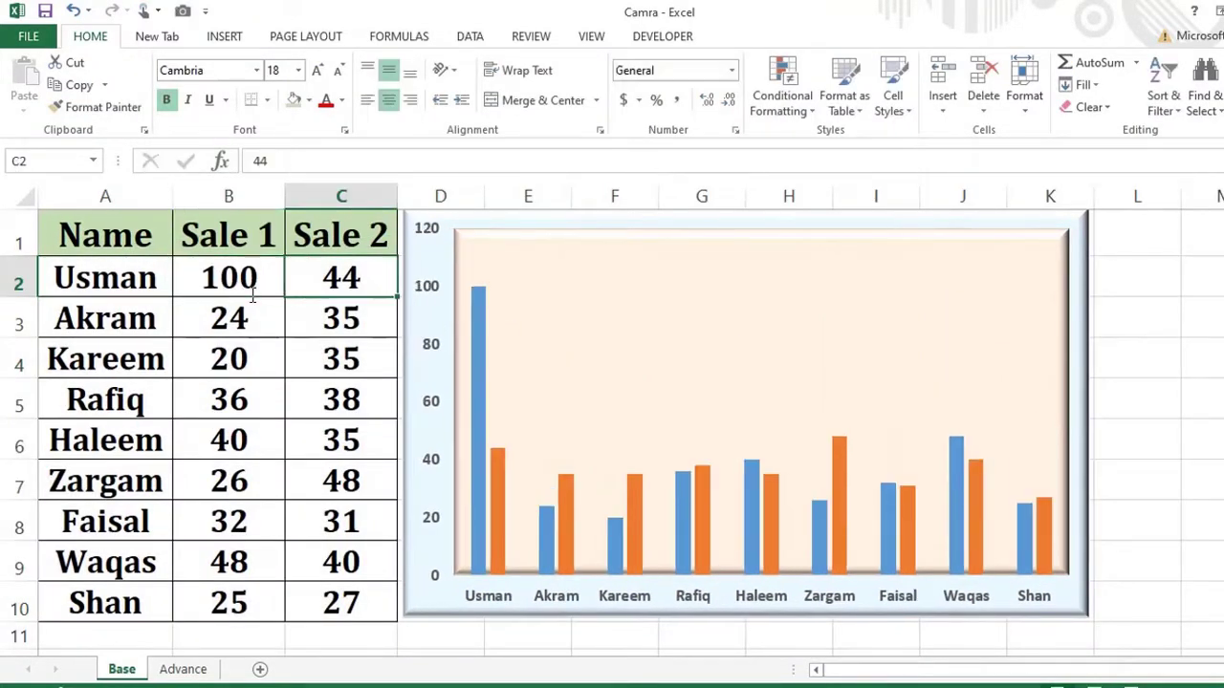
{"action": "key", "text": "F2"}
{"action": "key", "text": "BackSpace"}
{"action": "key", "text": "BackSpace"}
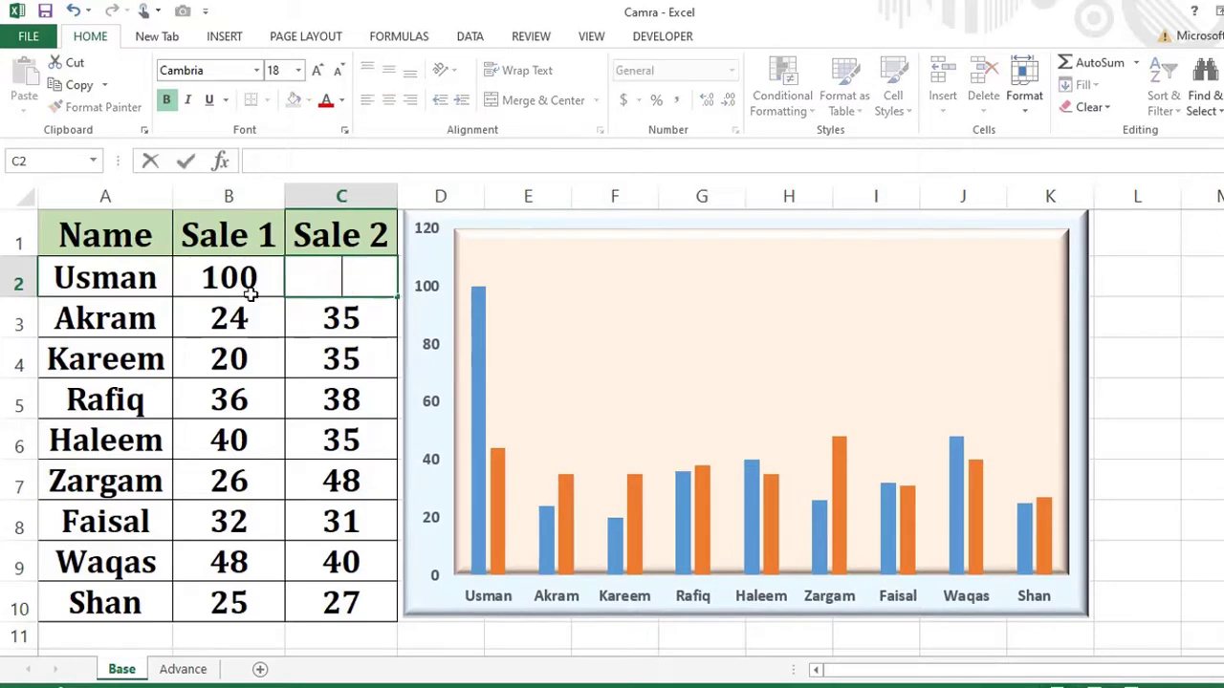
{"action": "type", "text": "50"}
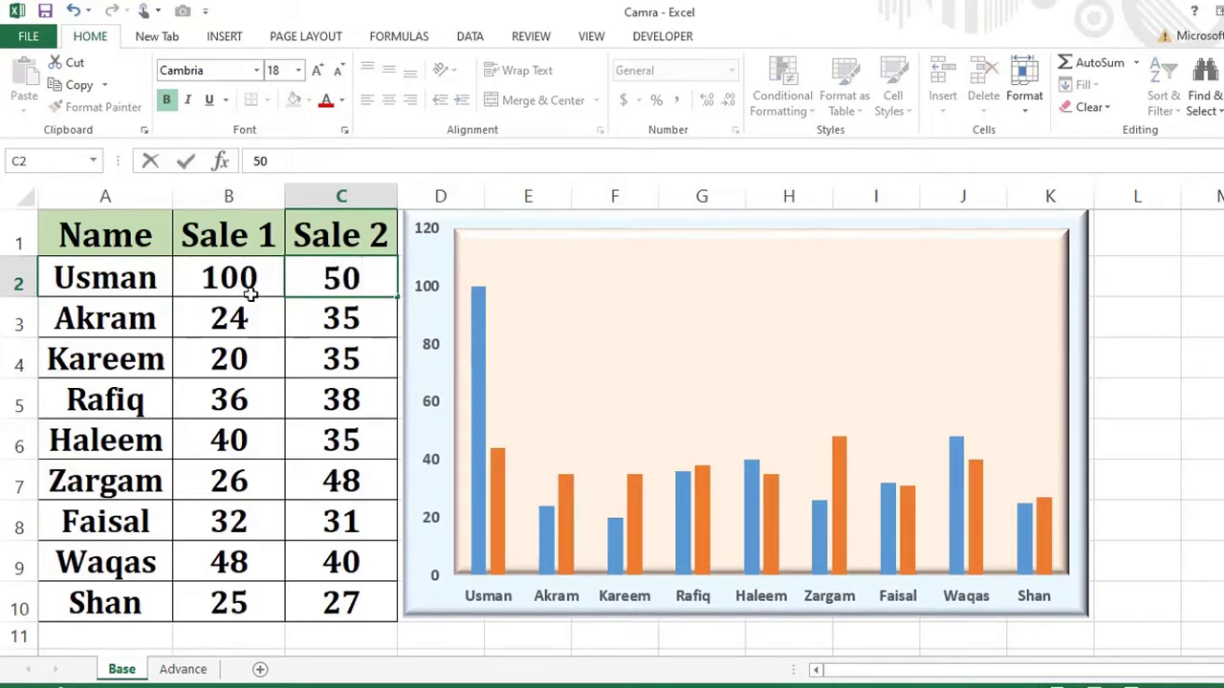
{"action": "key", "text": "Return"}
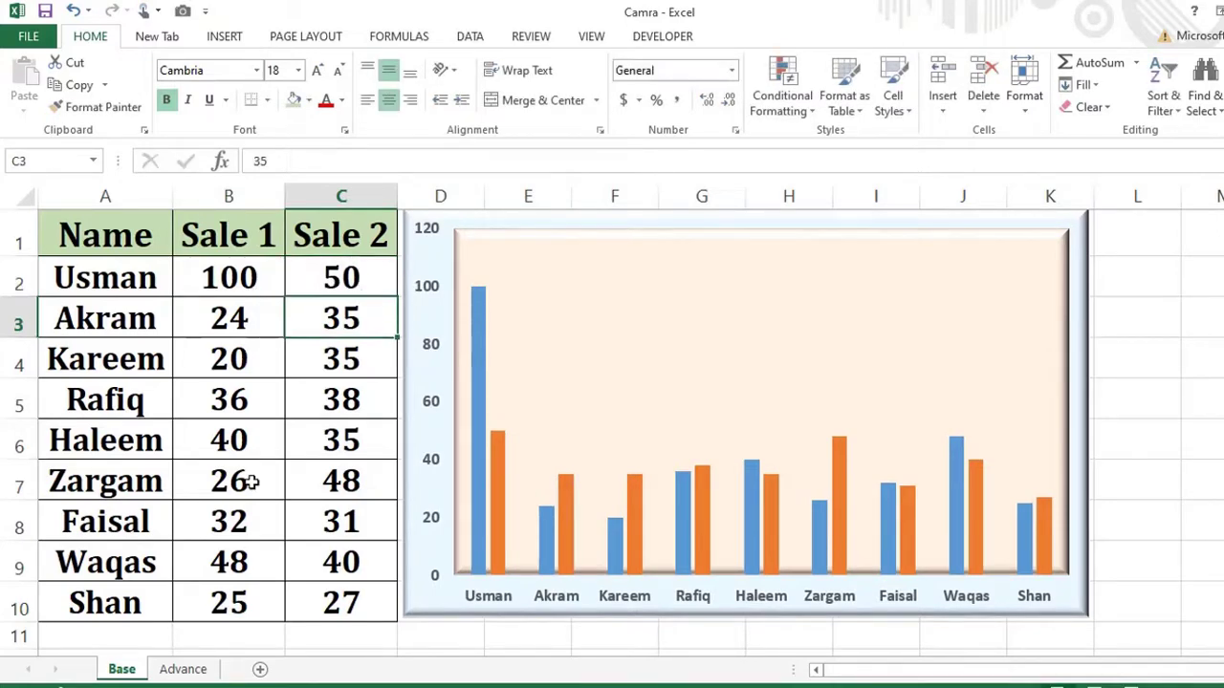
{"action": "left_click", "coordinate": [184, 669]}
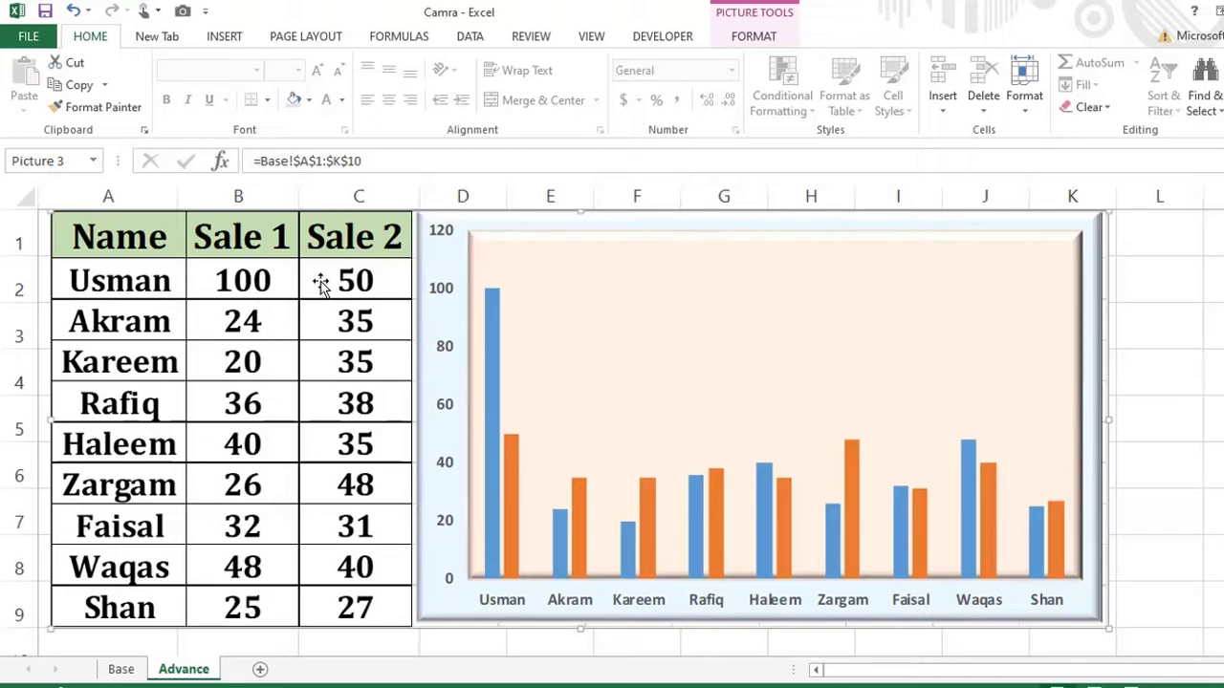
Set Rafiq's Sale 1 and Sale 2 to 40, then check the Advance sheet picture.
{"action": "left_click", "coordinate": [122, 669]}
{"action": "left_click", "coordinate": [222, 398]}
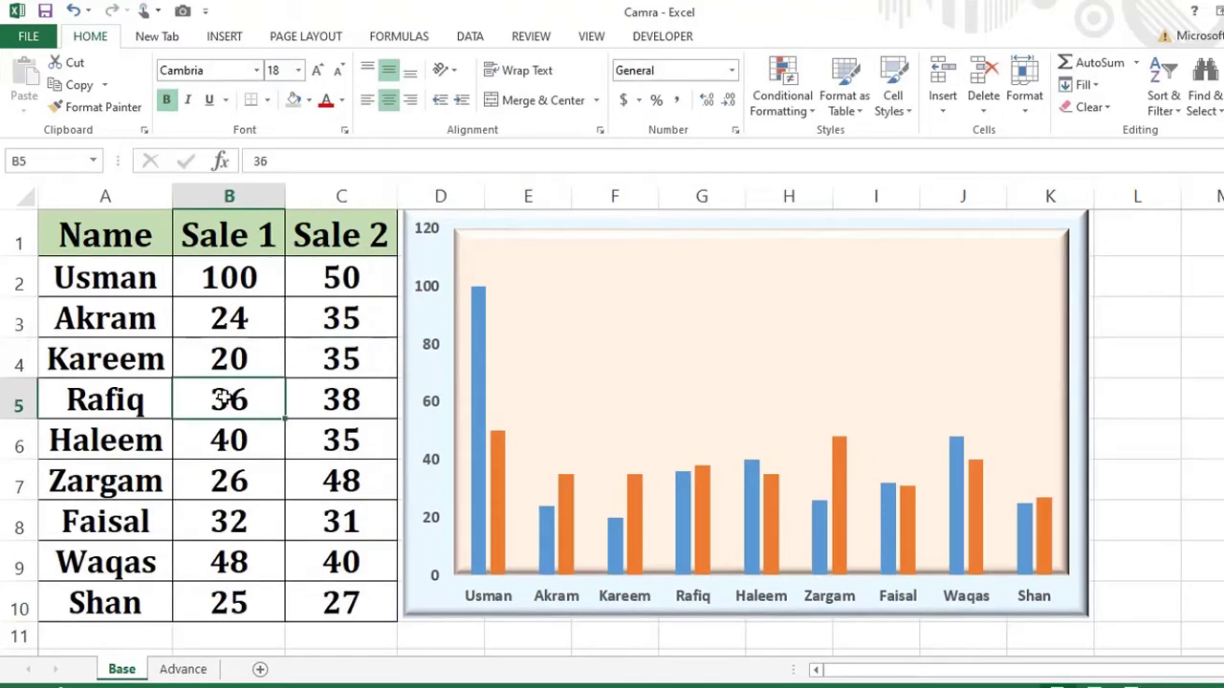
{"action": "type", "text": "4"}
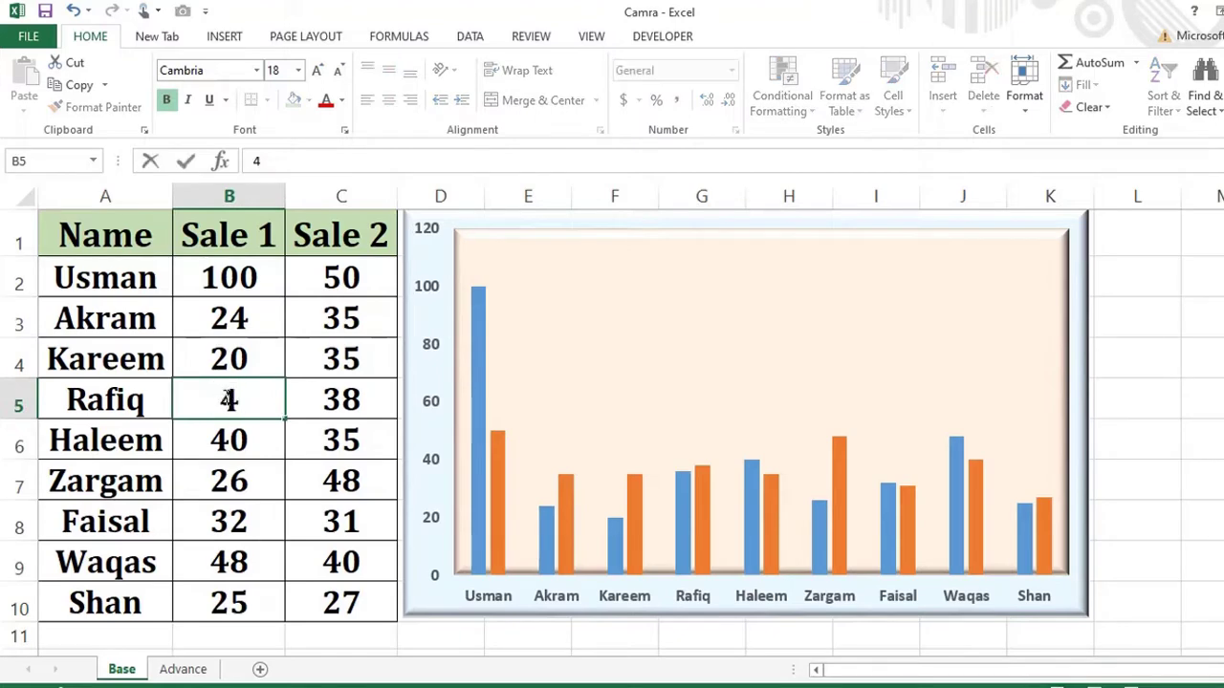
{"action": "type", "text": "0"}
{"action": "key", "text": "Tab"}
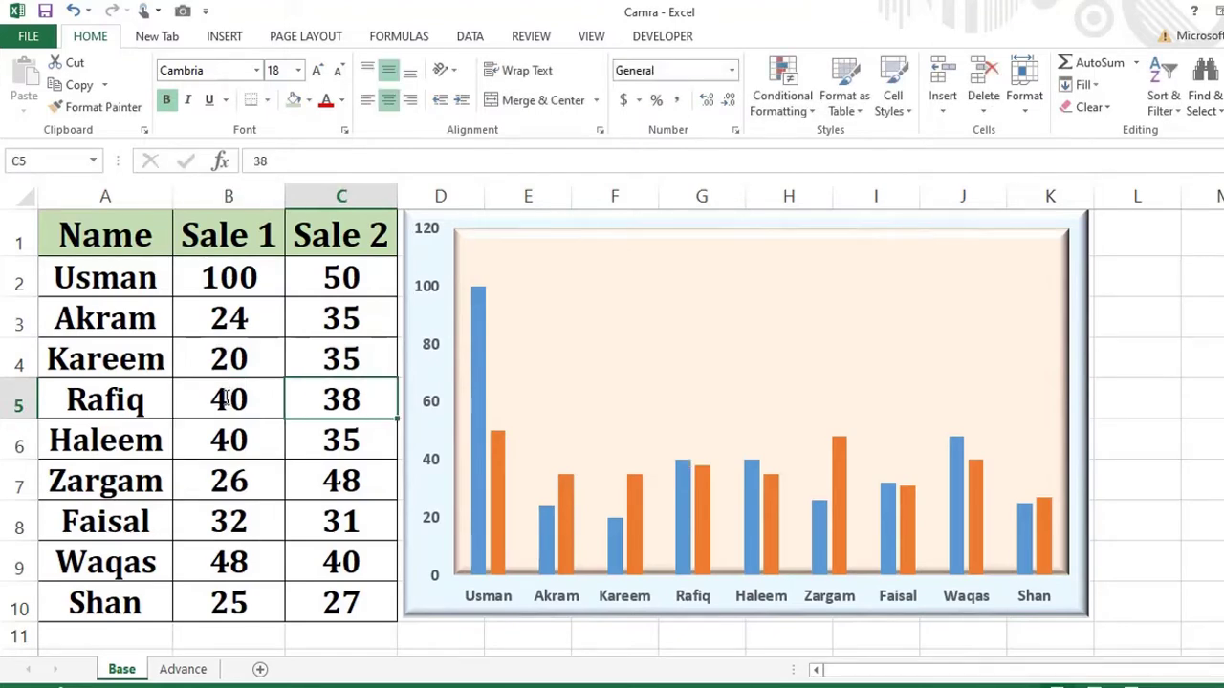
{"action": "type", "text": "5"}
{"action": "type", "text": "4"}
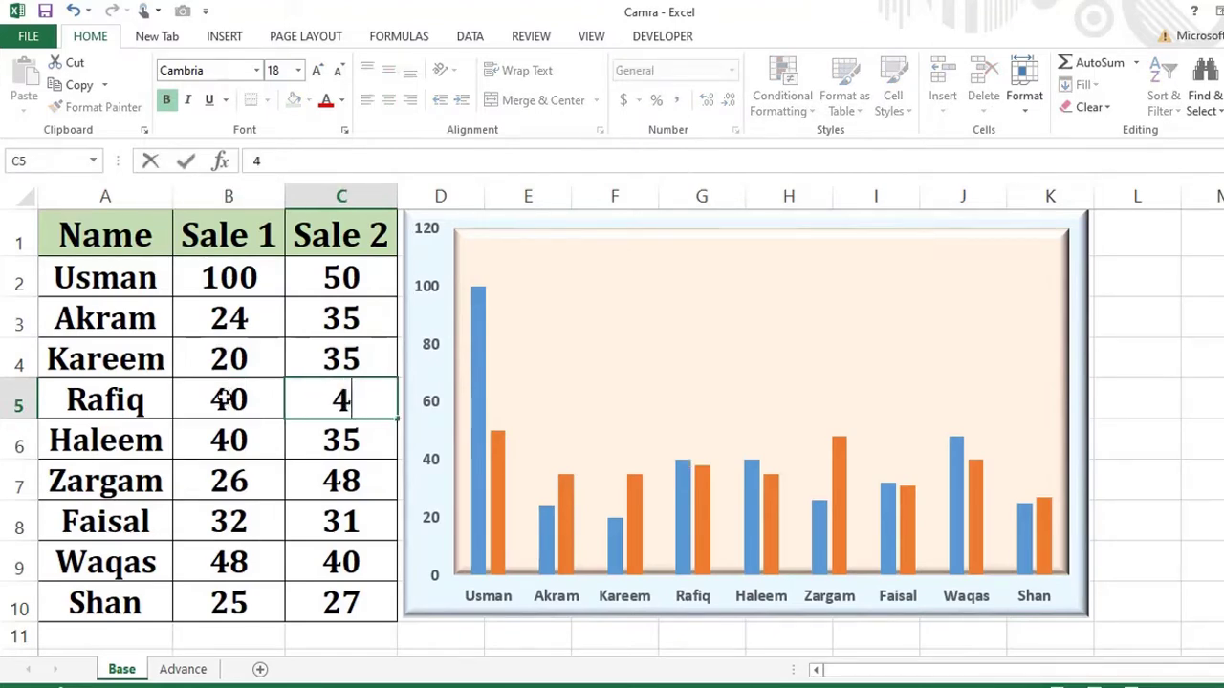
{"action": "type", "text": "0"}
{"action": "key", "text": "Return"}
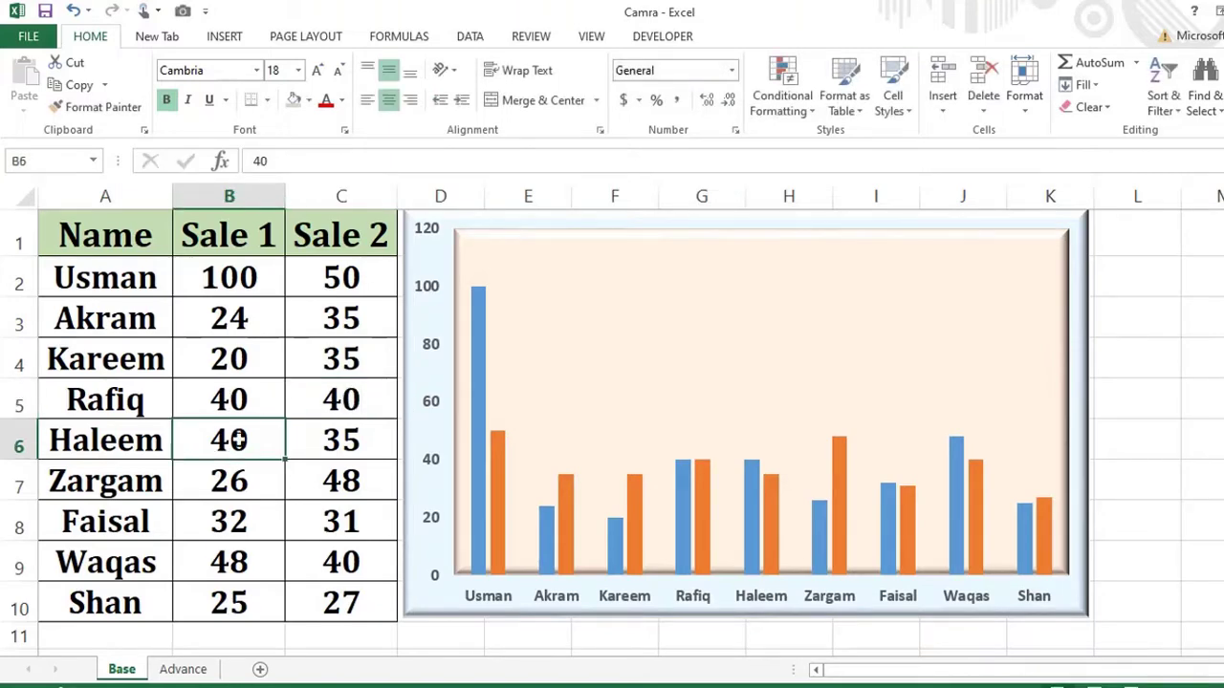
{"action": "left_click", "coordinate": [183, 669]}
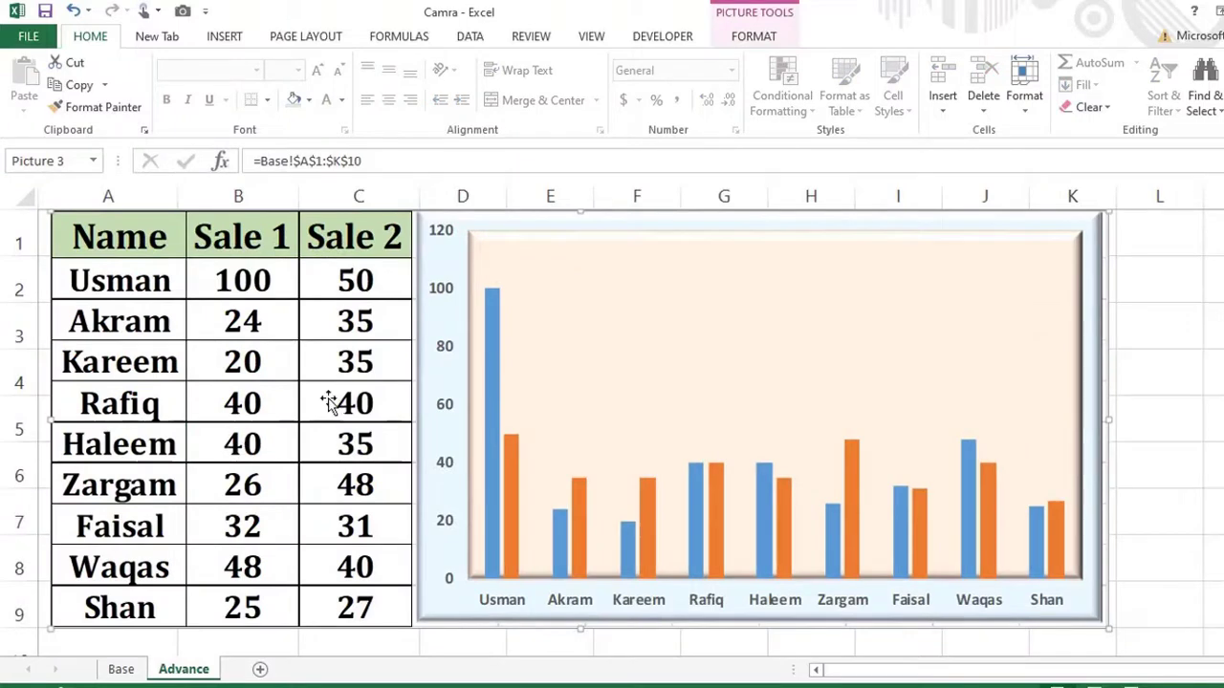
On the Base sheet, enter sales of 35 in B10 and 60 in C10, then view the Advance sheet's live picture.
{"action": "left_click", "coordinate": [122, 670]}
{"action": "left_click", "coordinate": [236, 601]}
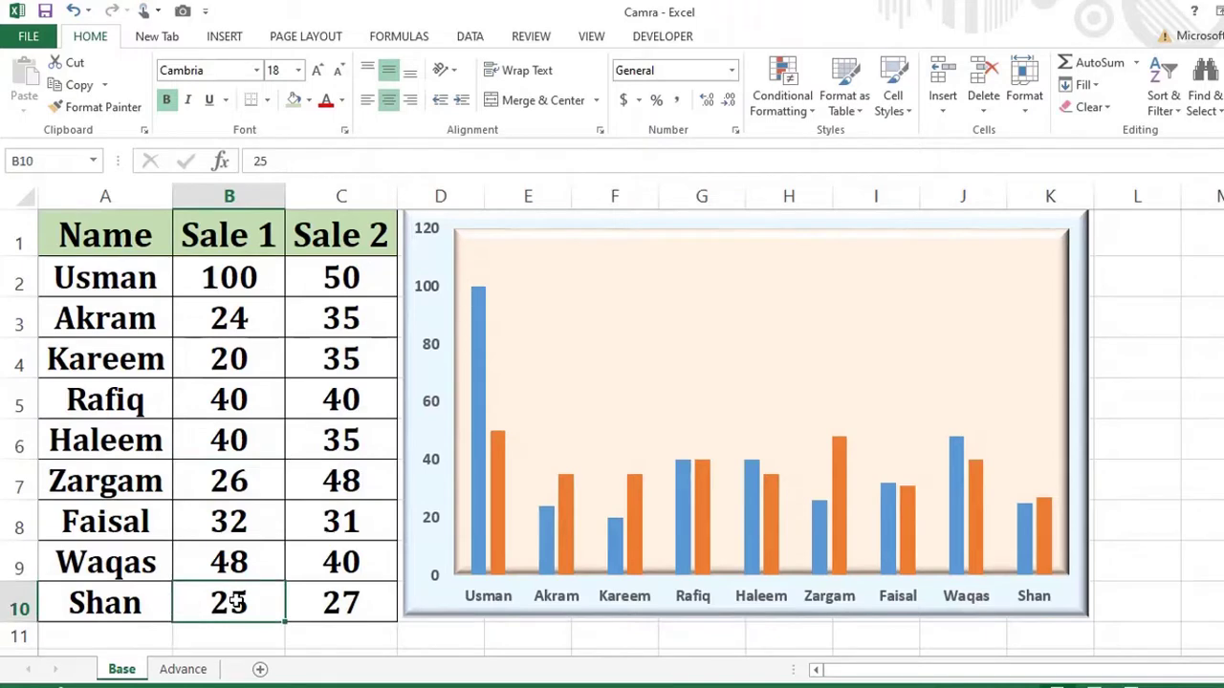
{"action": "type", "text": "36"}
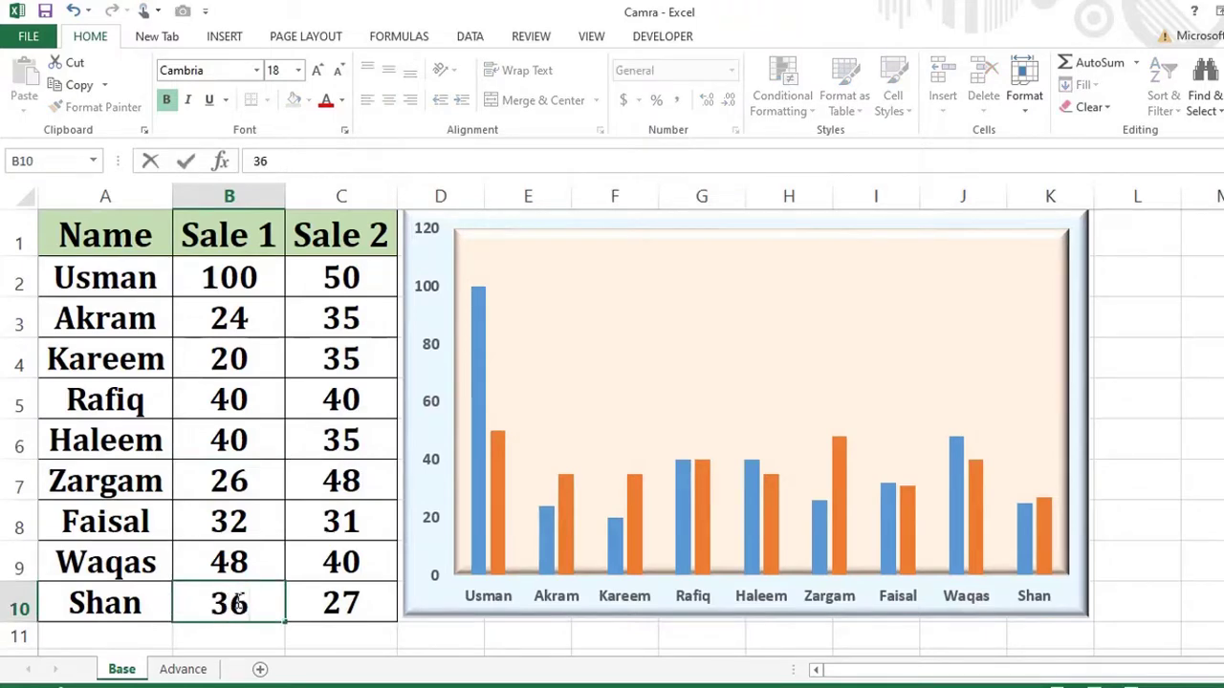
{"action": "key", "text": "BackSpace"}
{"action": "type", "text": "5"}
{"action": "key", "text": "Tab"}
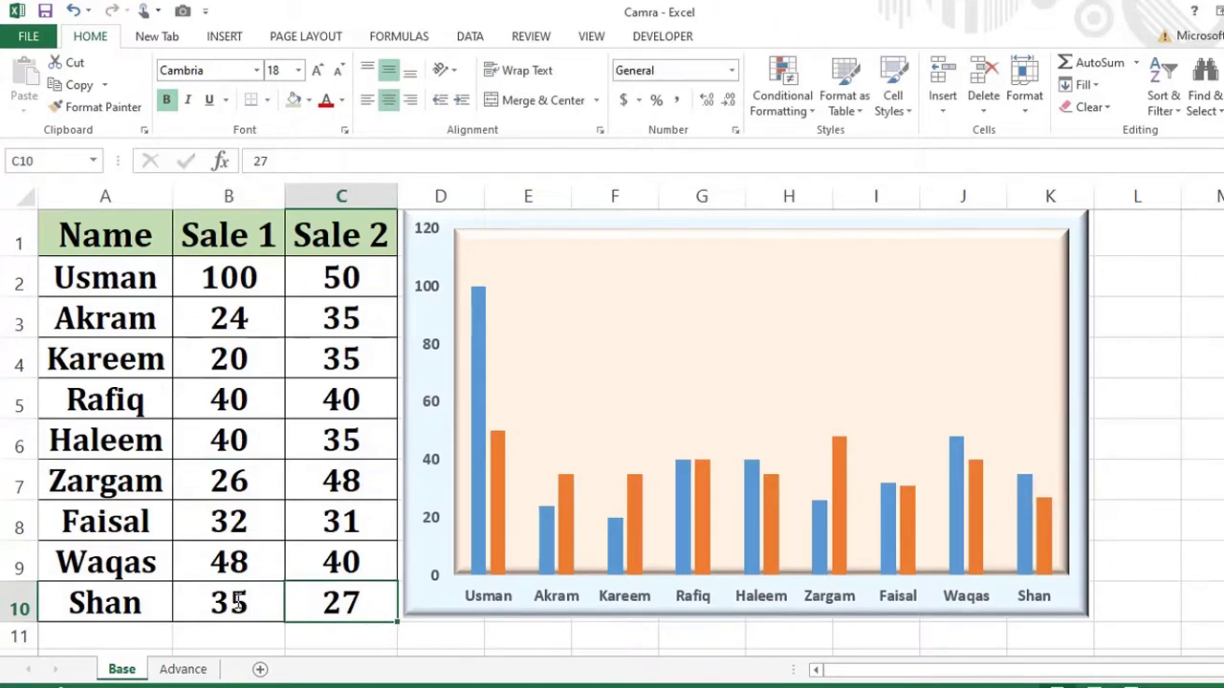
{"action": "type", "text": "60"}
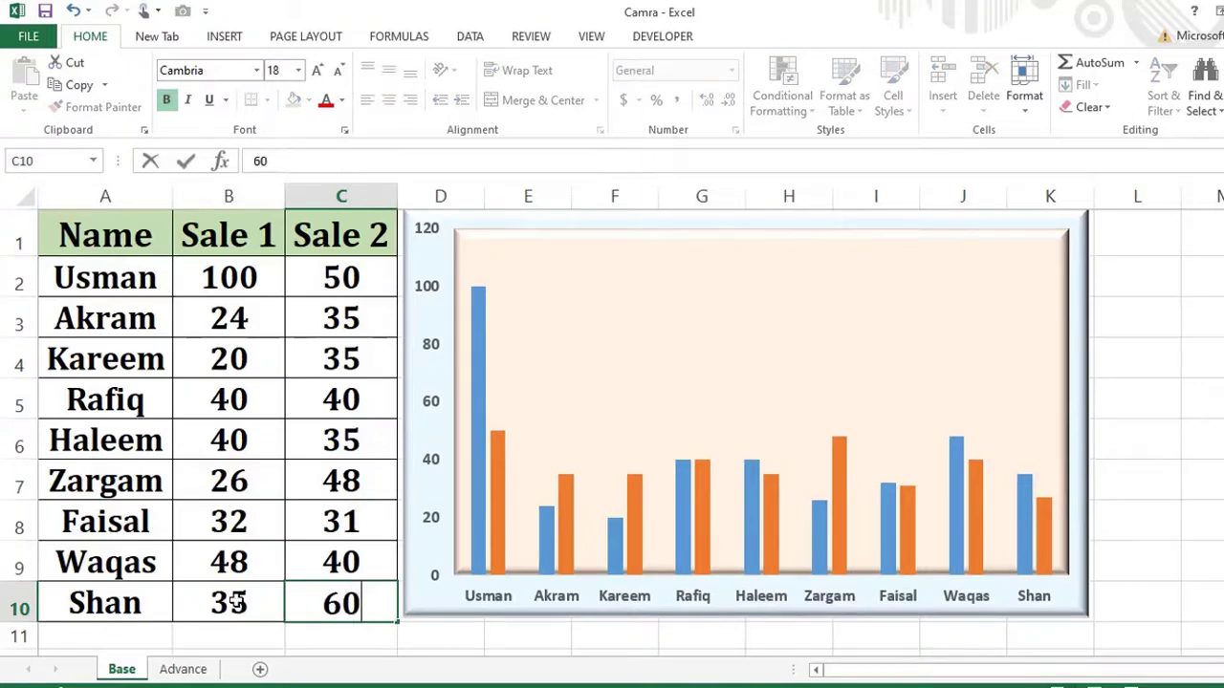
{"action": "key", "text": "Return"}
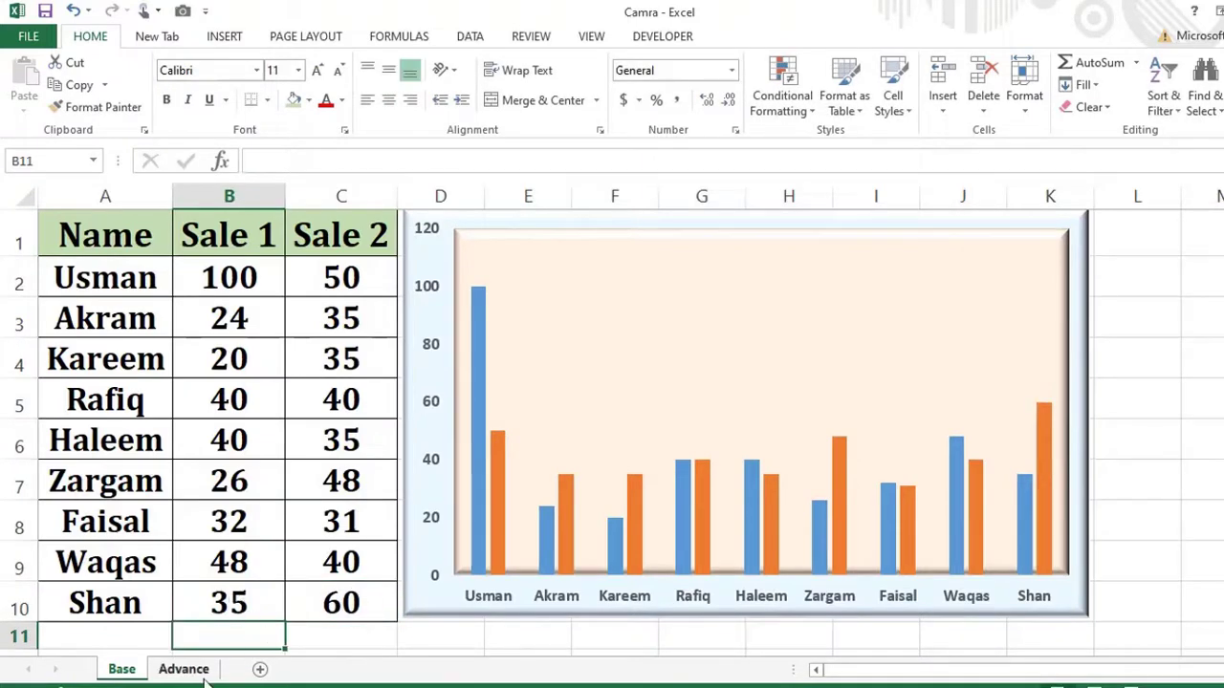
{"action": "left_click", "coordinate": [191, 669]}
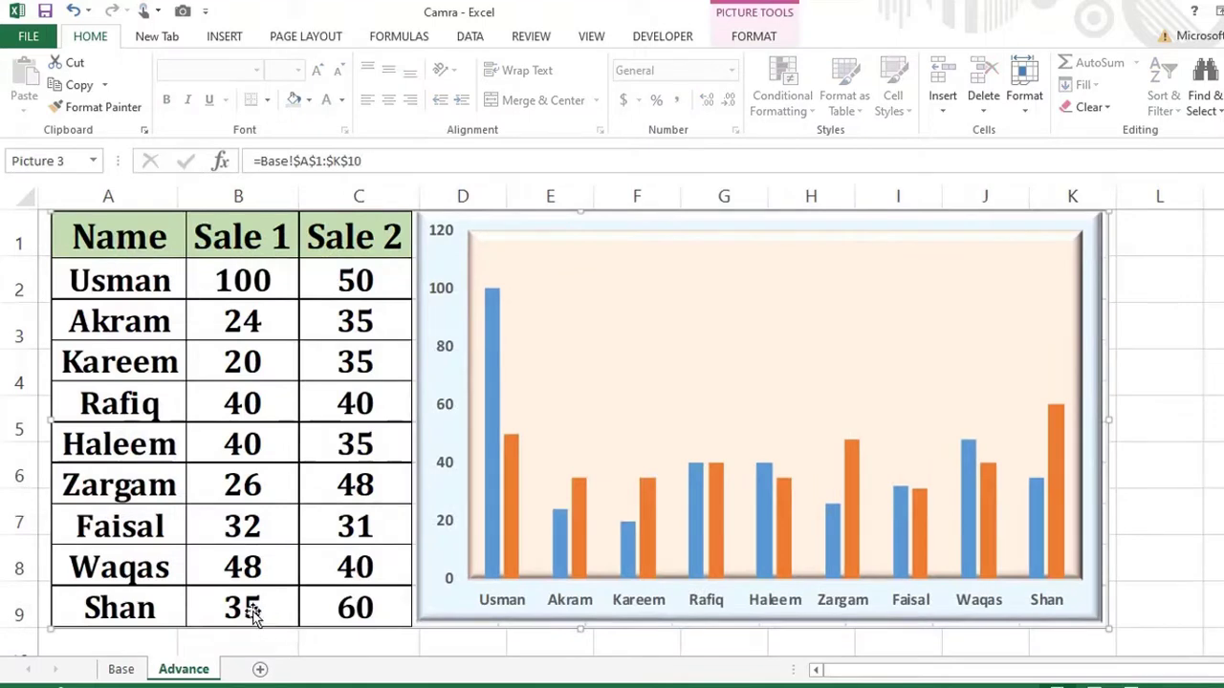